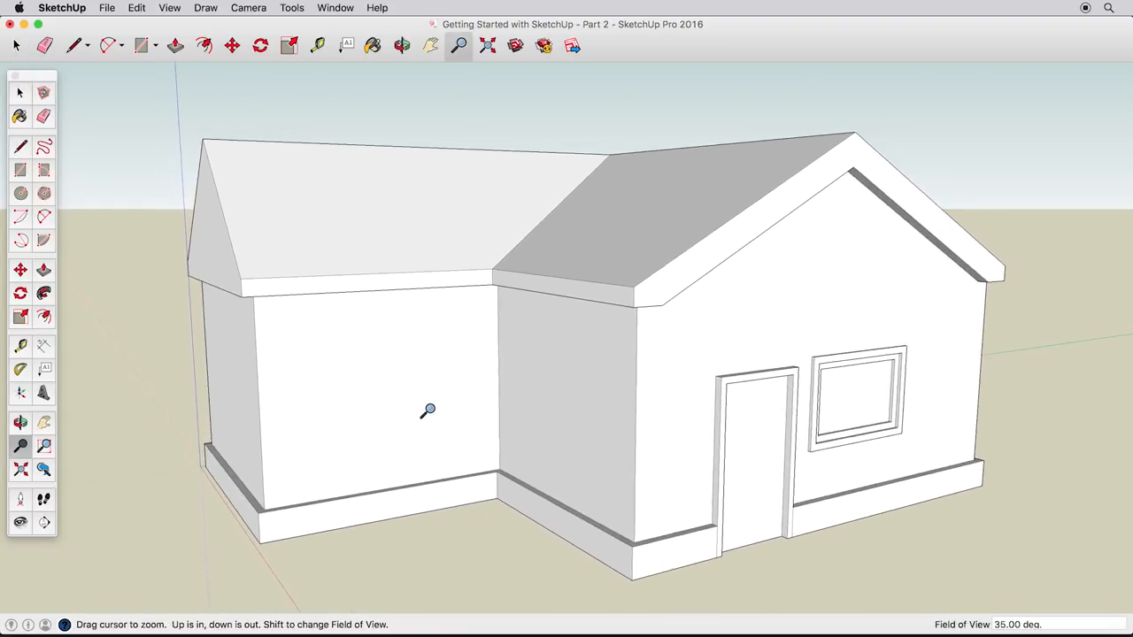
pyautogui.press('space')
pyautogui.press('o')
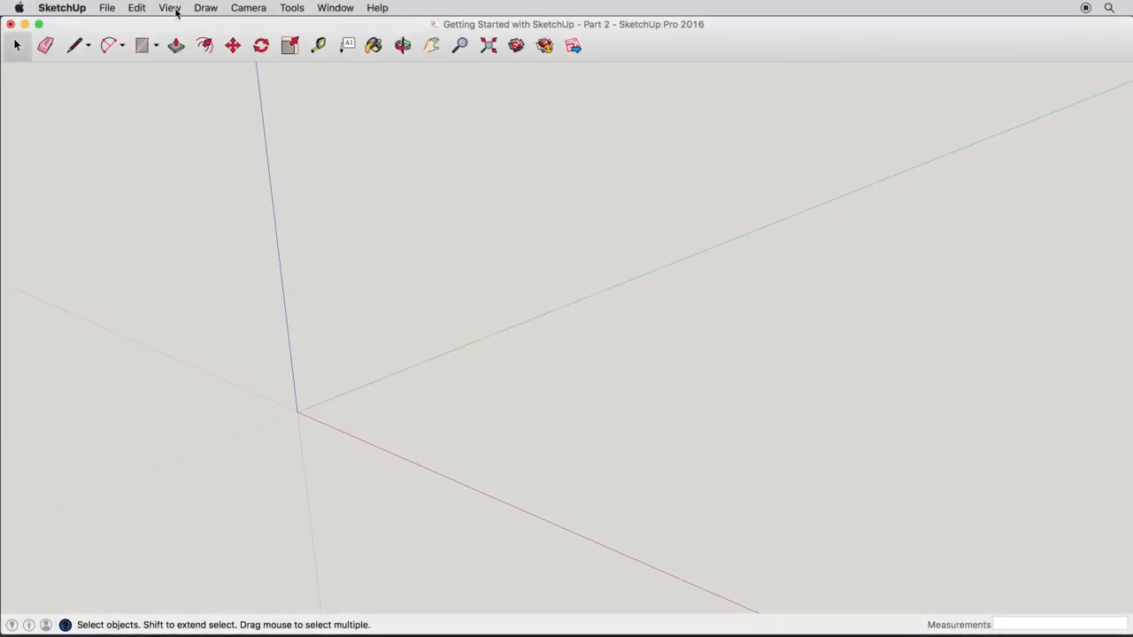
# Step: Display the Large Tool Set palette
pyautogui.click(170, 8)
pyautogui.moveTo(316, 38)
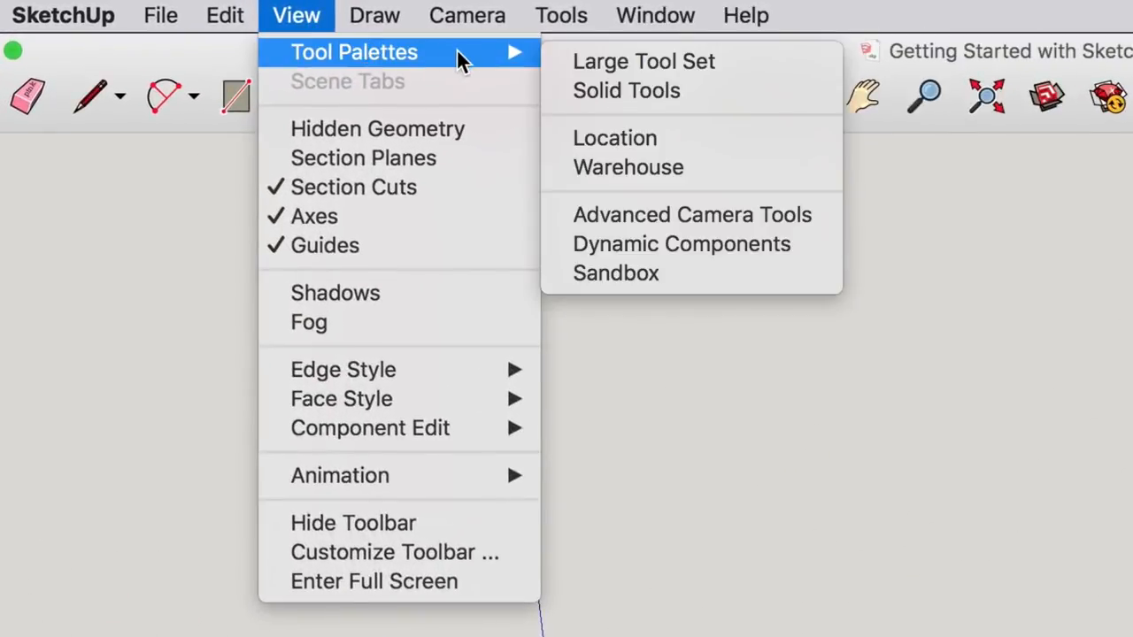
pyautogui.click(776, 75)
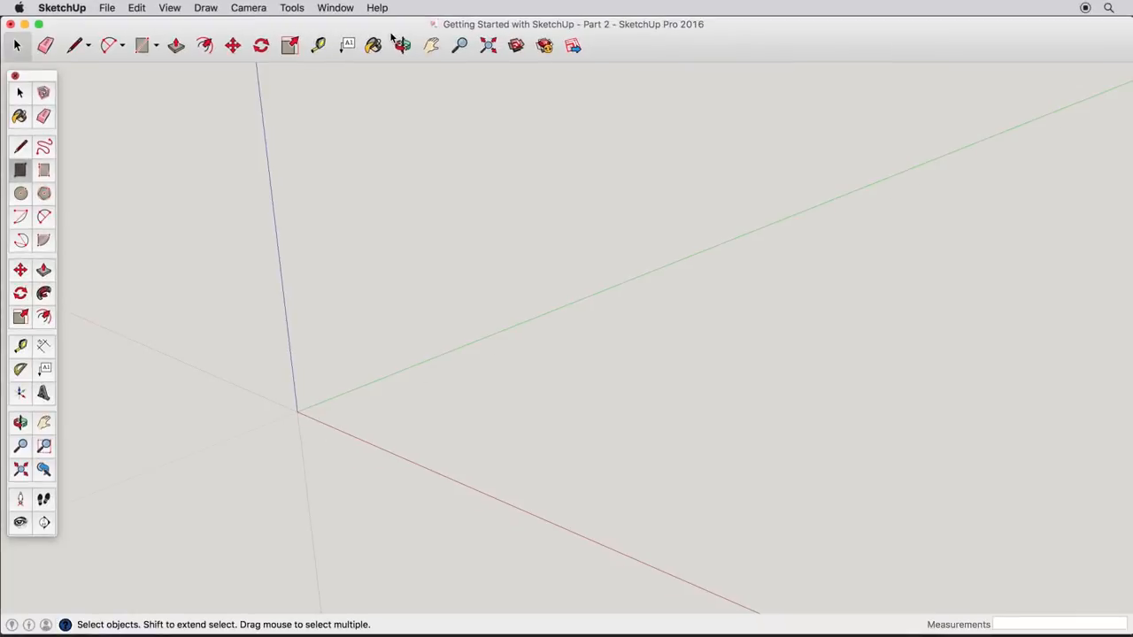
# Step: Draw a freehand rectangle on the ground plane beside the origin, and undo it
pyautogui.click(20, 170)
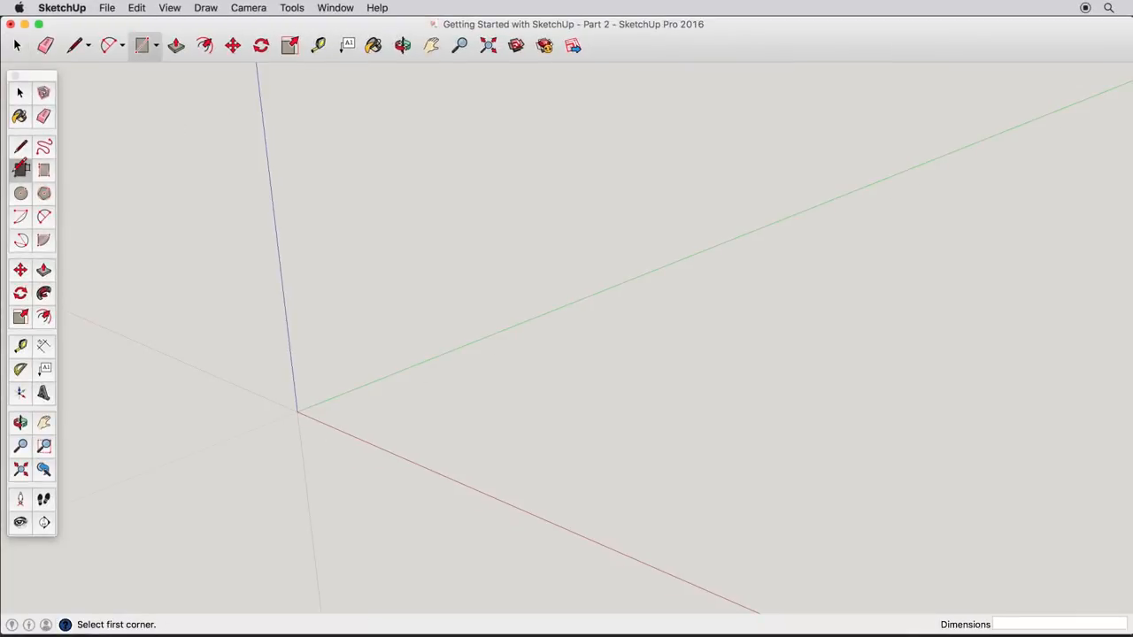
pyautogui.click(314, 411)
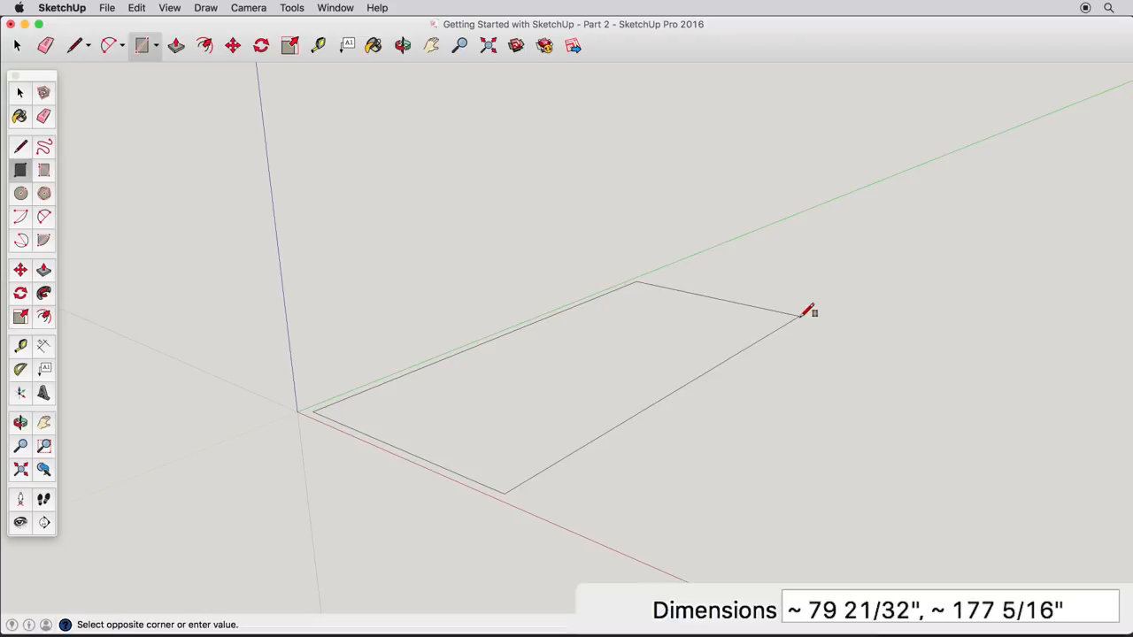
pyautogui.click(743, 355)
pyautogui.moveTo(750, 351); pyautogui.dragTo(609, 422, button='middle')
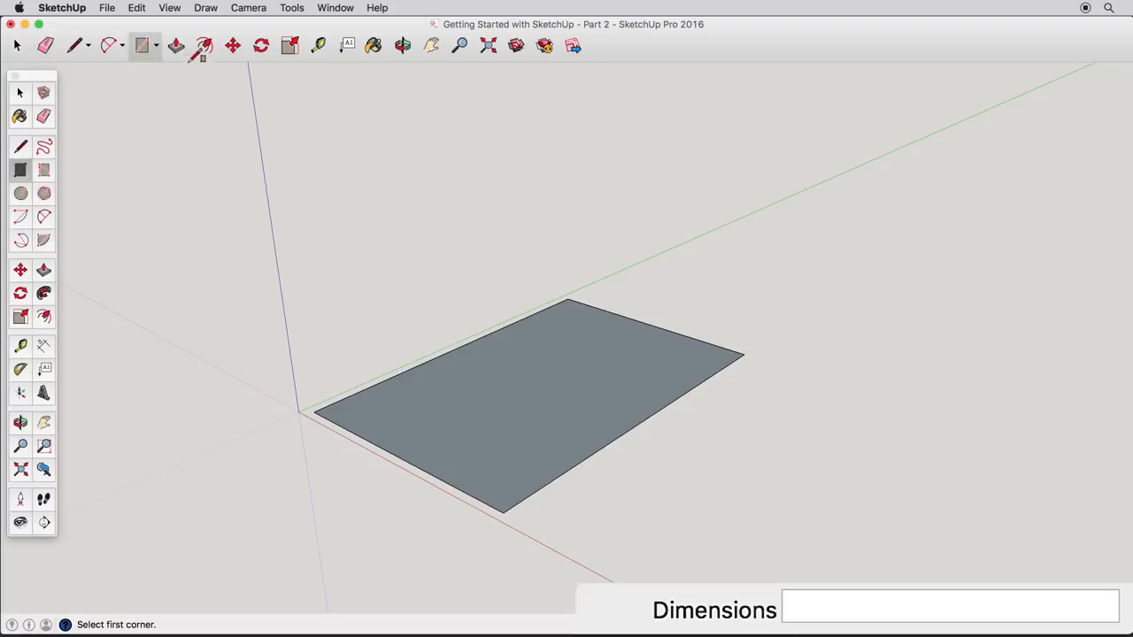
pyautogui.click(138, 8)
pyautogui.click(168, 25)
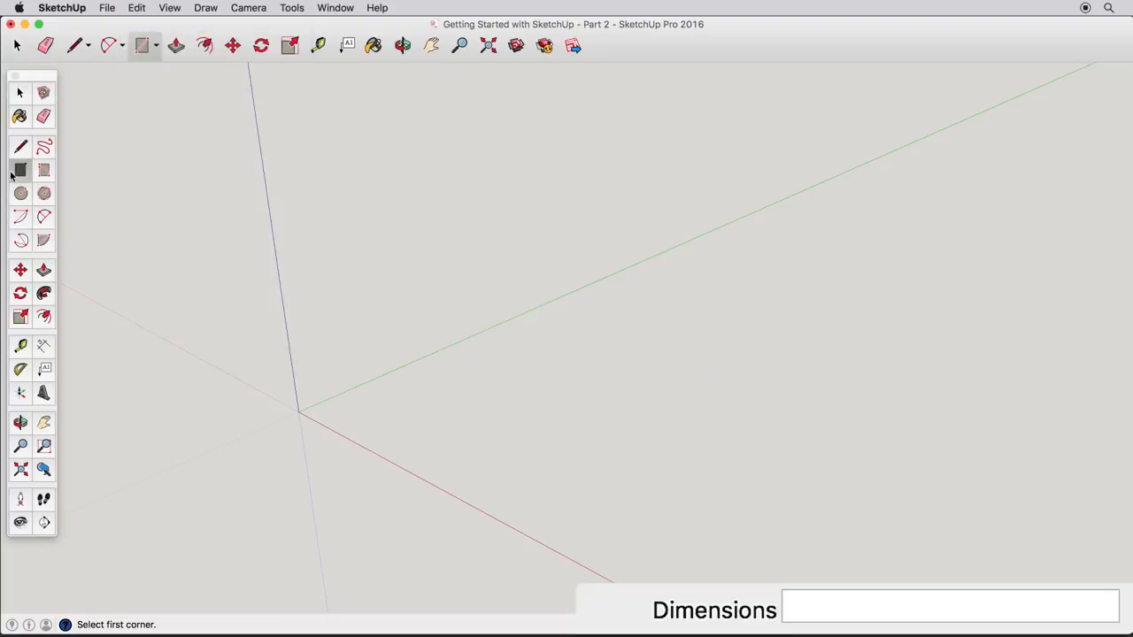
# Step: Draw a 10' by 20' rectangle on the ground plane, starting just beside the origin
pyautogui.click(309, 411)
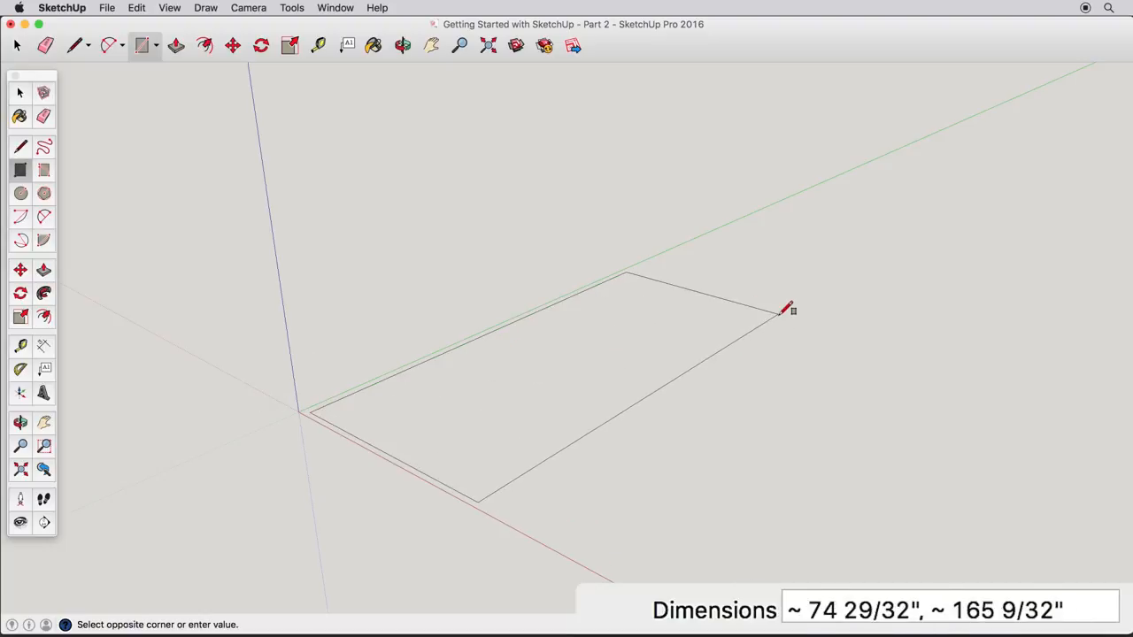
pyautogui.write('10')
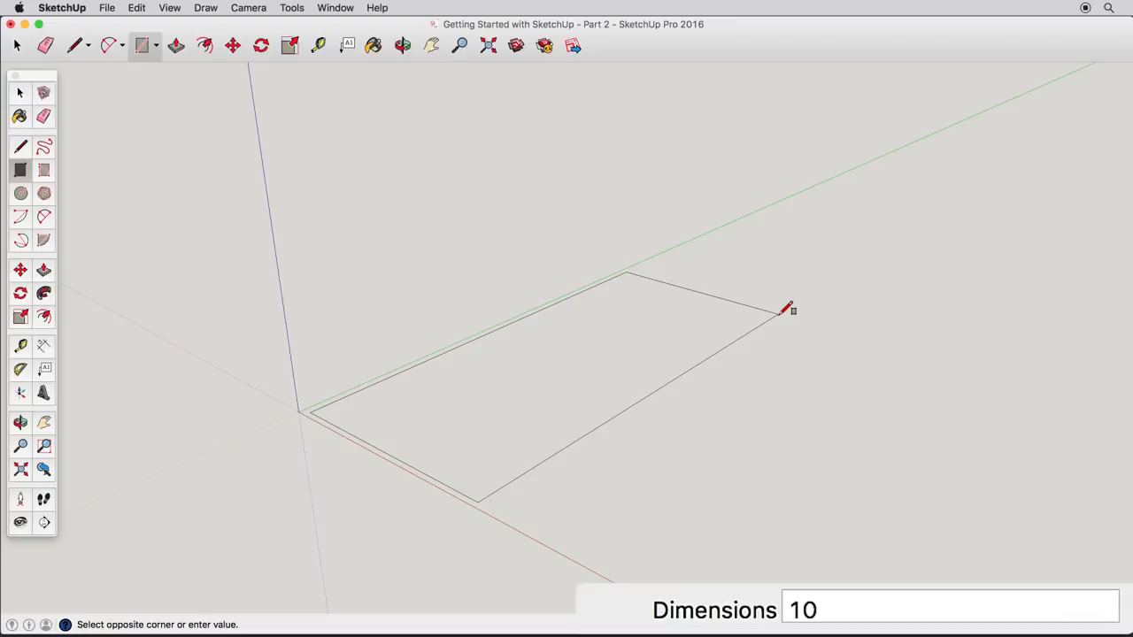
pyautogui.write("',20")
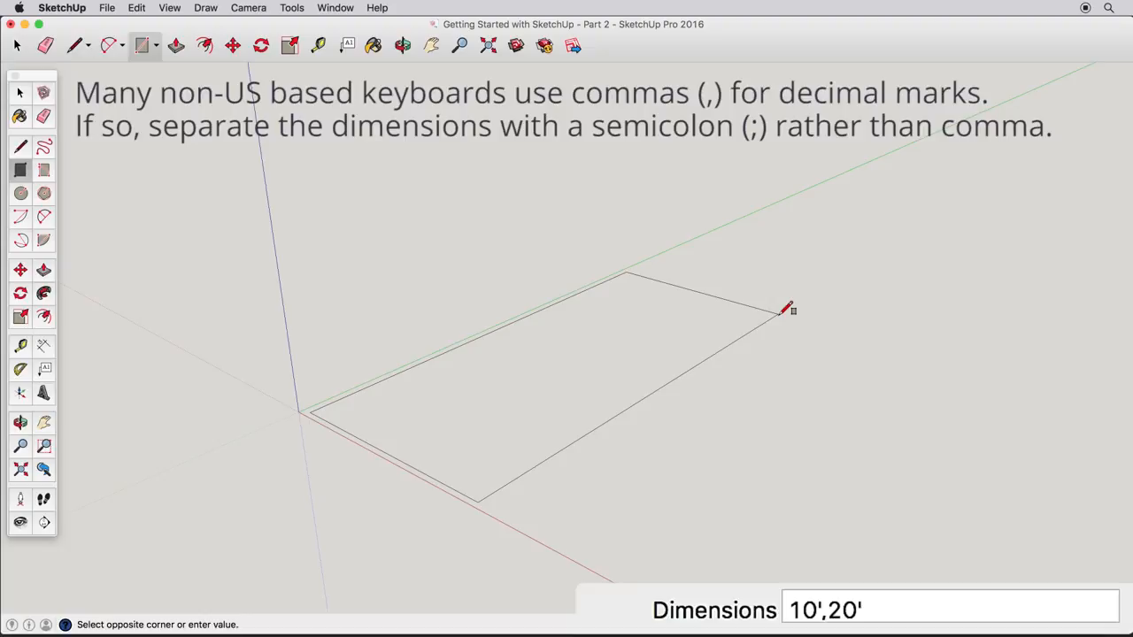
pyautogui.press('Return')
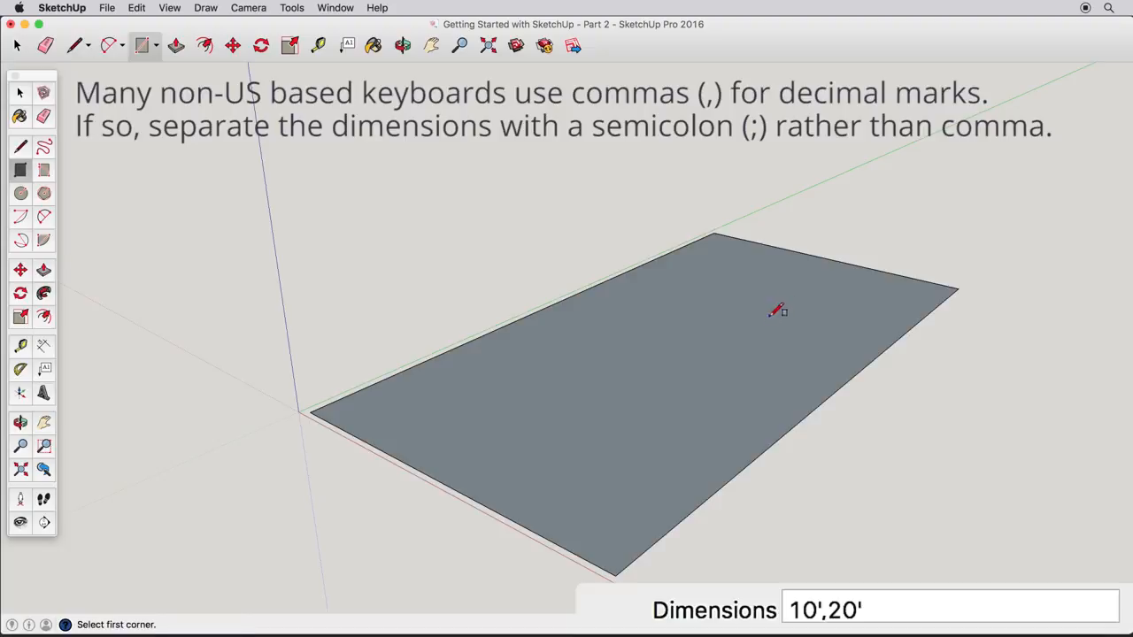
pyautogui.moveTo(754, 313); pyautogui.dragTo(615, 382, button='middle')
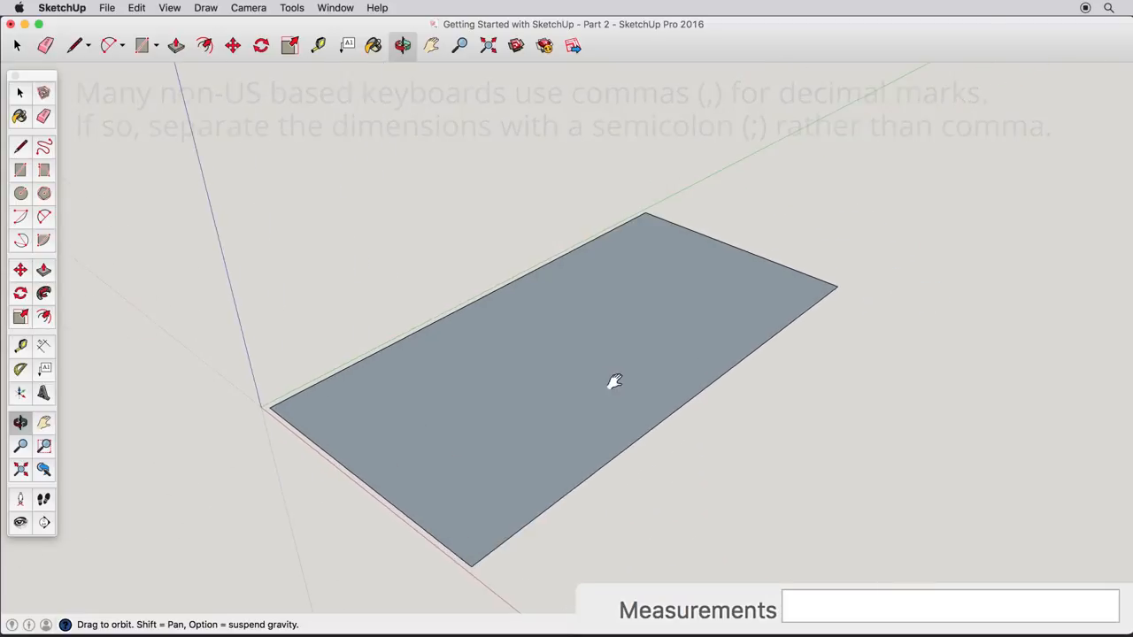
# Step: Draw a 2 m line along the red axis, extending outward from the rectangle's far outer corner
pyautogui.press('r')
pyautogui.click(27, 148)
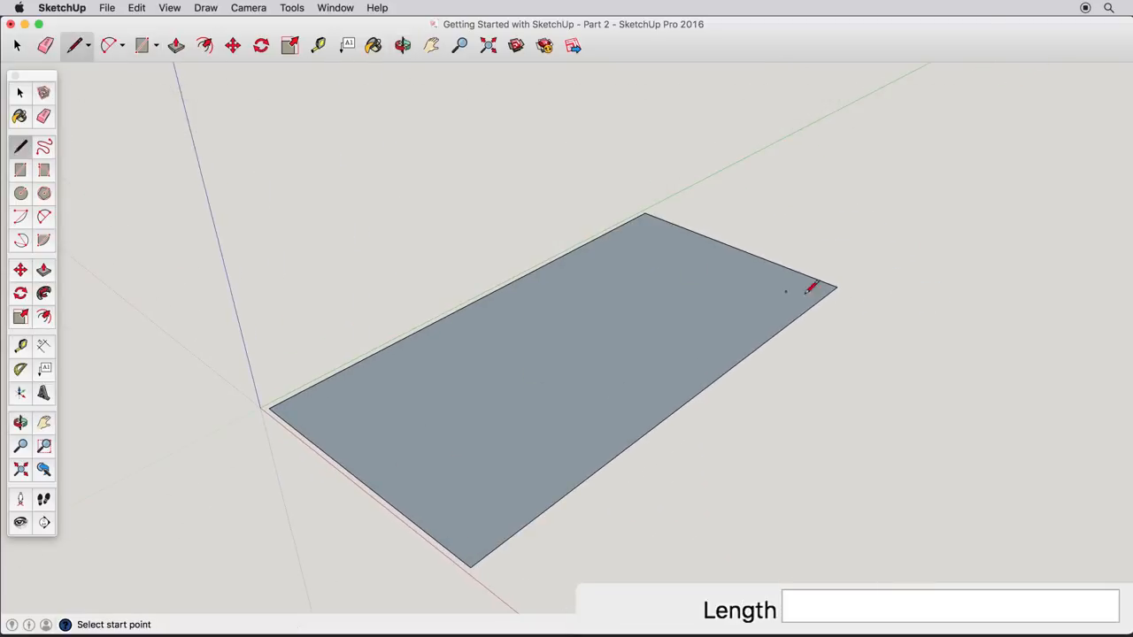
pyautogui.click(837, 287)
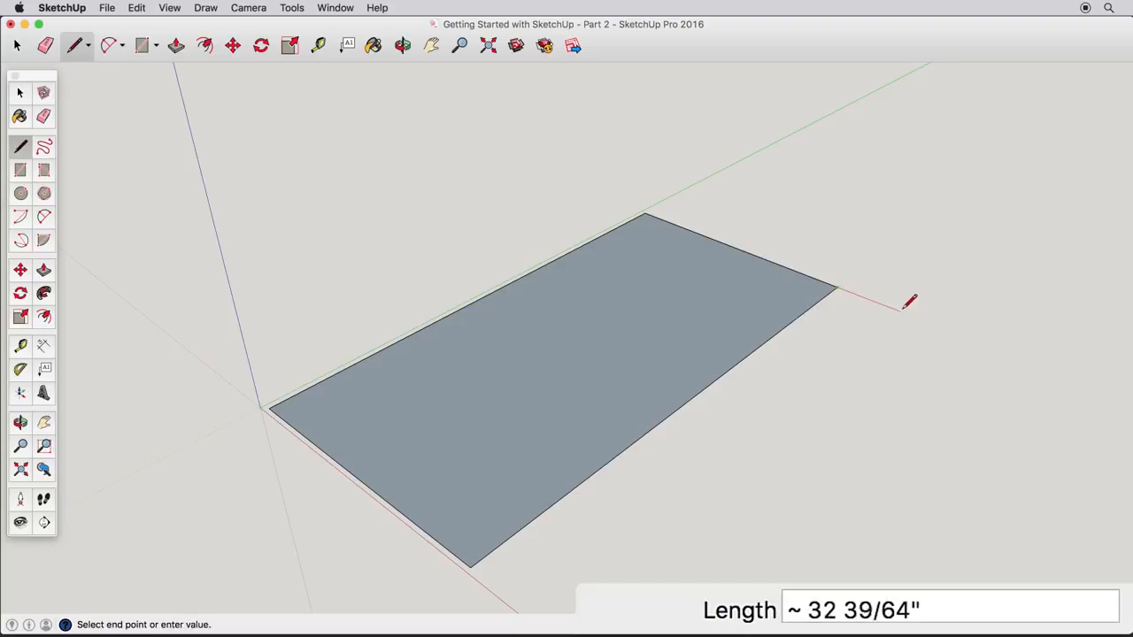
pyautogui.write('2')
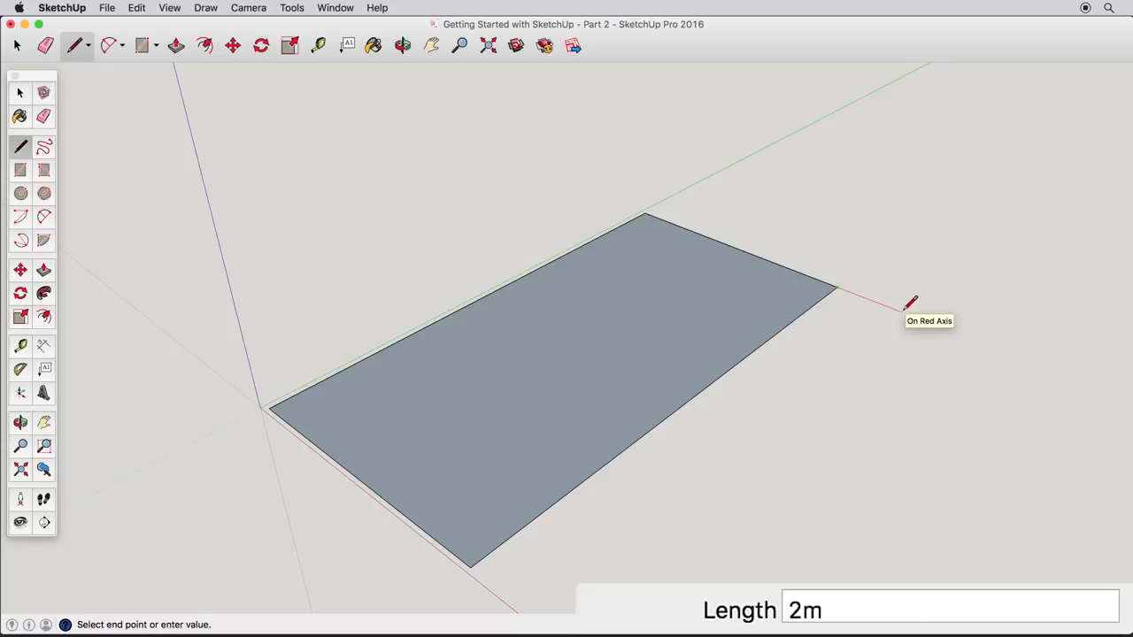
pyautogui.write('m')
pyautogui.press('Return')
pyautogui.moveTo(941, 319); pyautogui.dragTo(770, 335, button='middle')
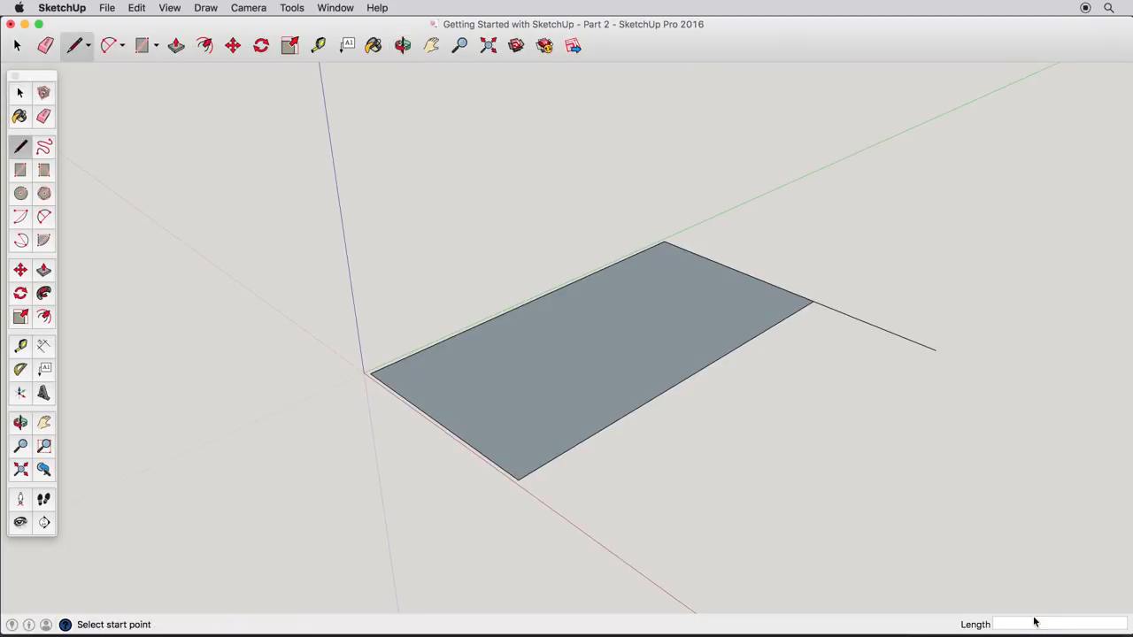
pyautogui.click(937, 349)
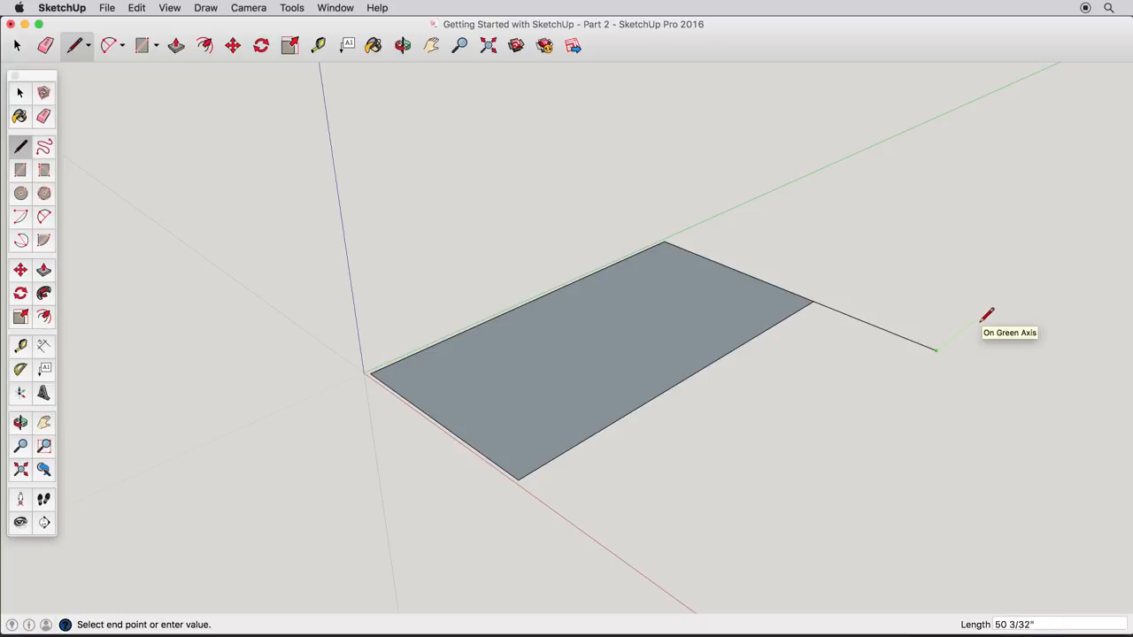
pyautogui.press('Escape')
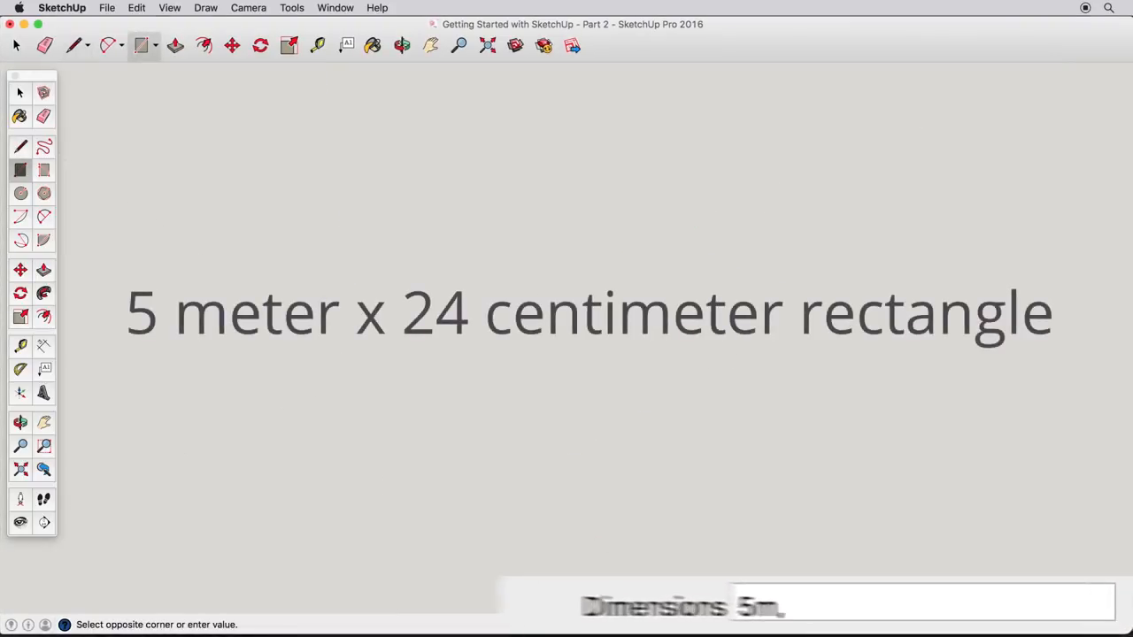
# Step: Draw a 5 m by 24 cm rectangle and another rectangle measuring 6'3" by 7.5'
pyautogui.write(',24cm')
pyautogui.press('Return')
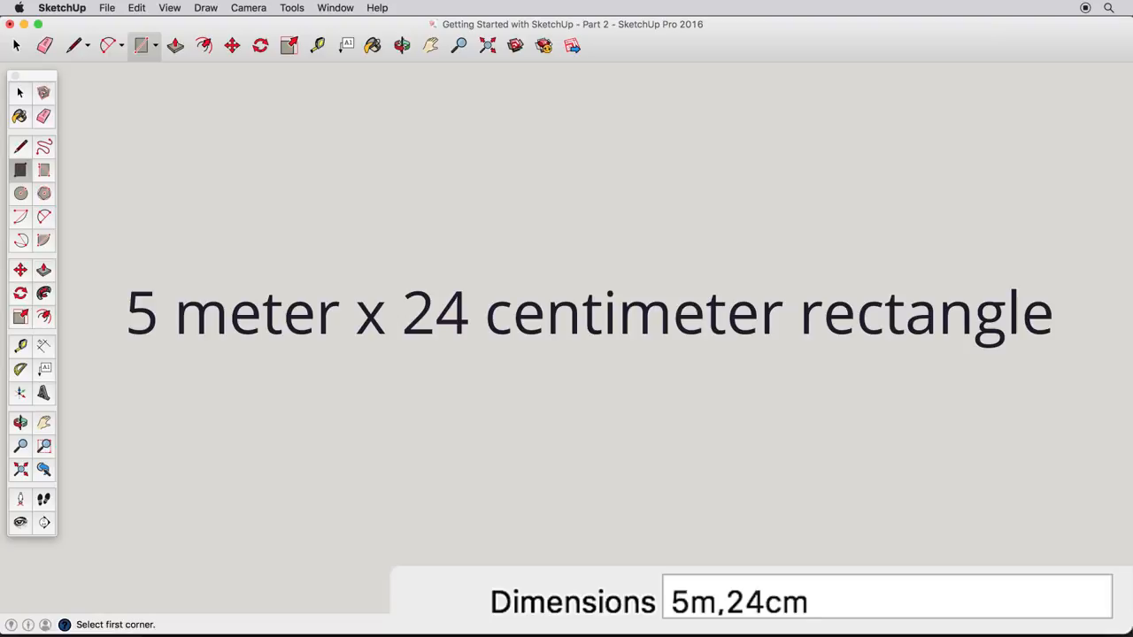
pyautogui.write("6'3")
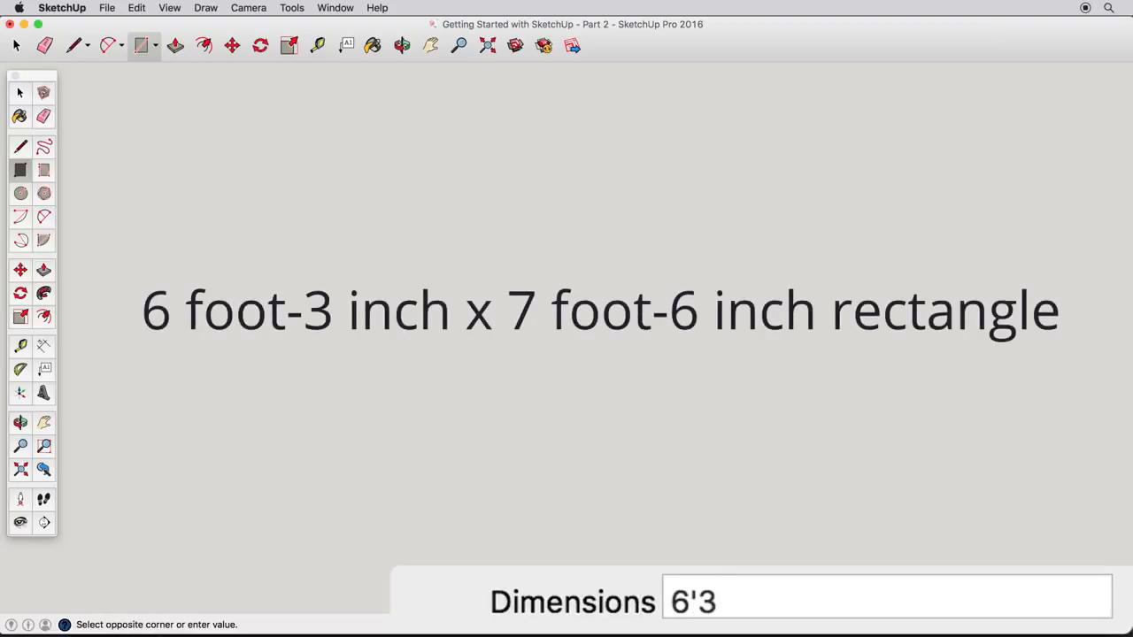
pyautogui.write('",7.5')
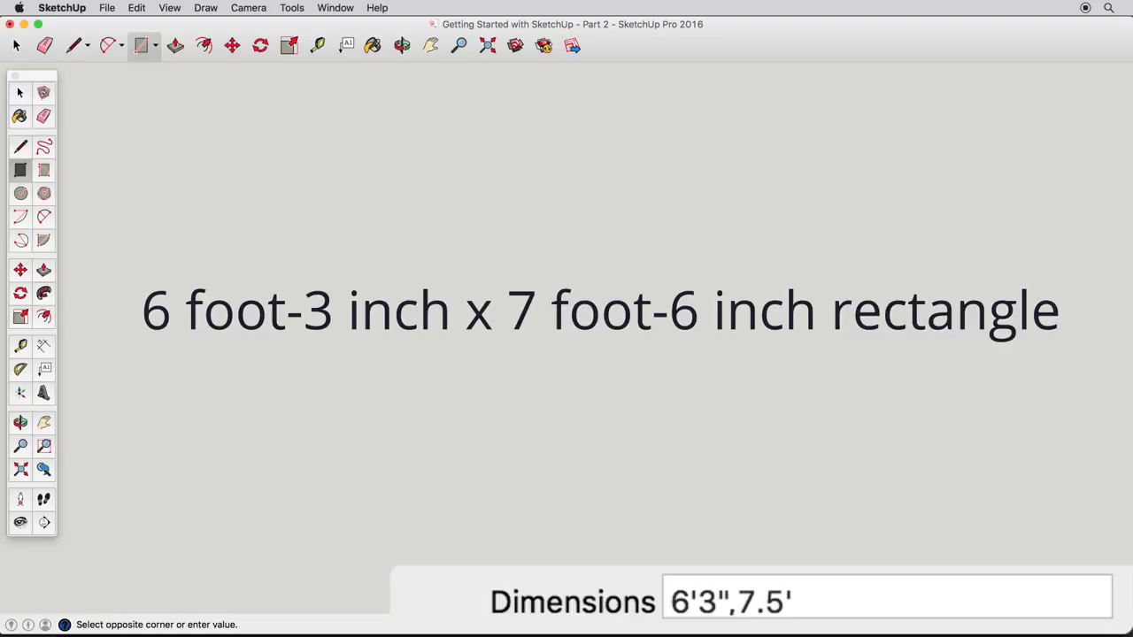
pyautogui.write("'")
pyautogui.press('Return')
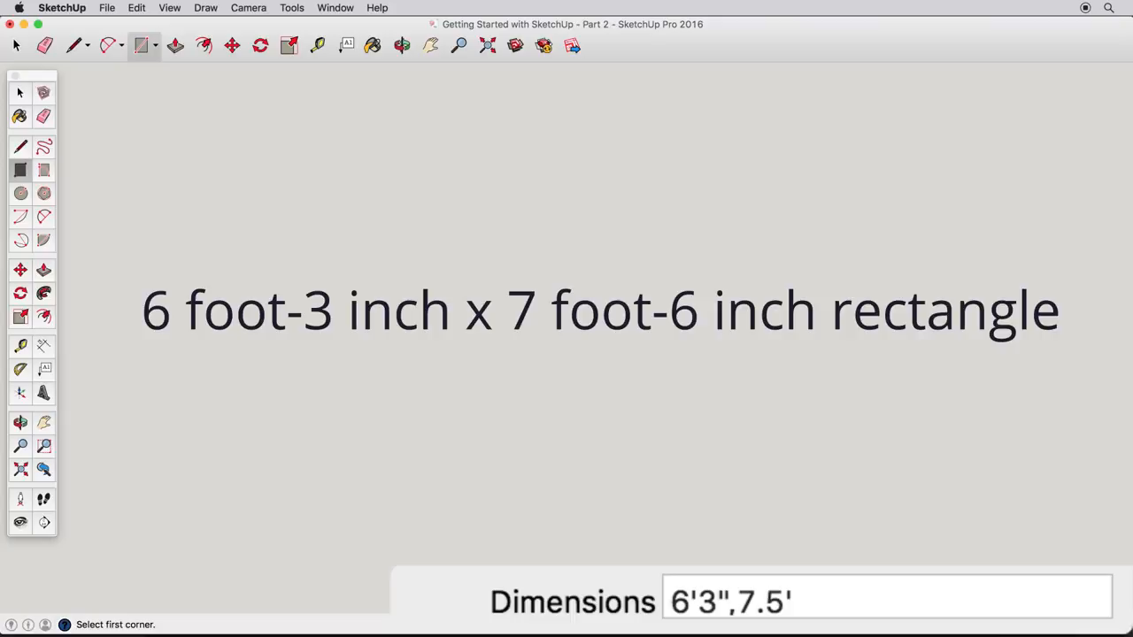
# Step: Delete the practice rectangle together with the line attached to its corner
pyautogui.press('space')
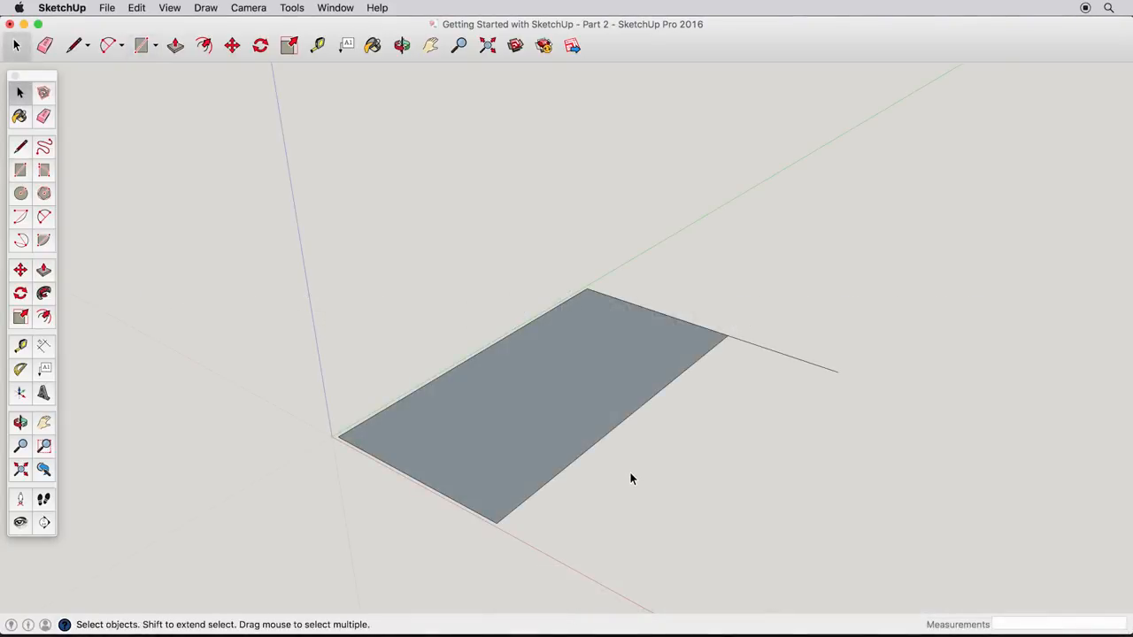
pyautogui.moveTo(148, 221); pyautogui.dragTo(979, 580)
pyautogui.press('Delete')
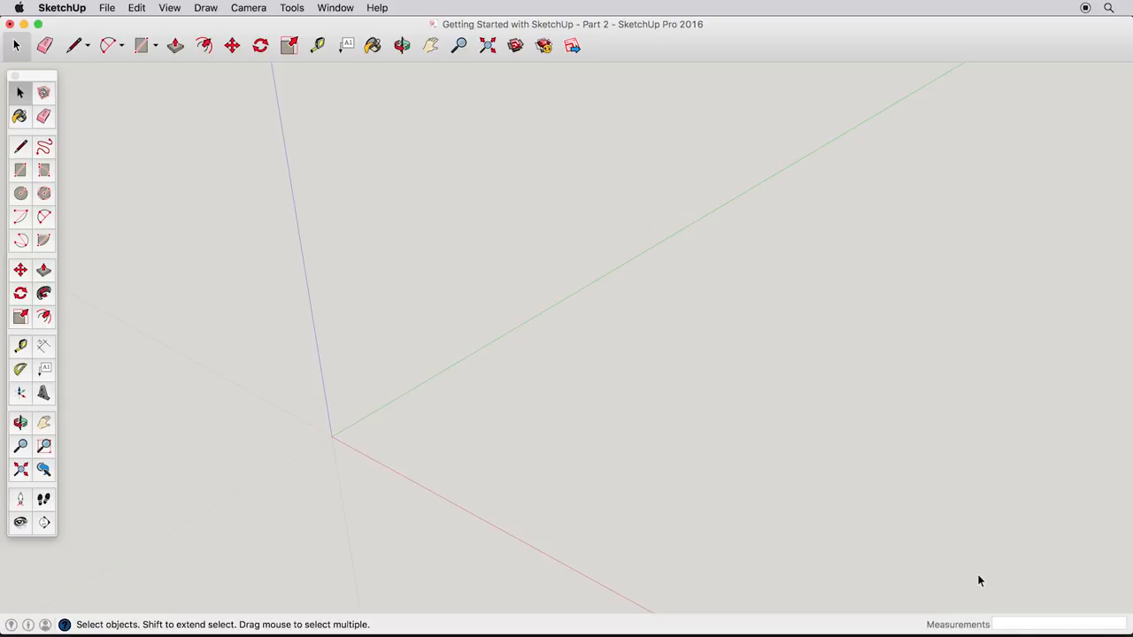
# Step: Draw a 12' by 30' rectangle on the ground plane, starting exactly at the origin
pyautogui.click(20, 169)
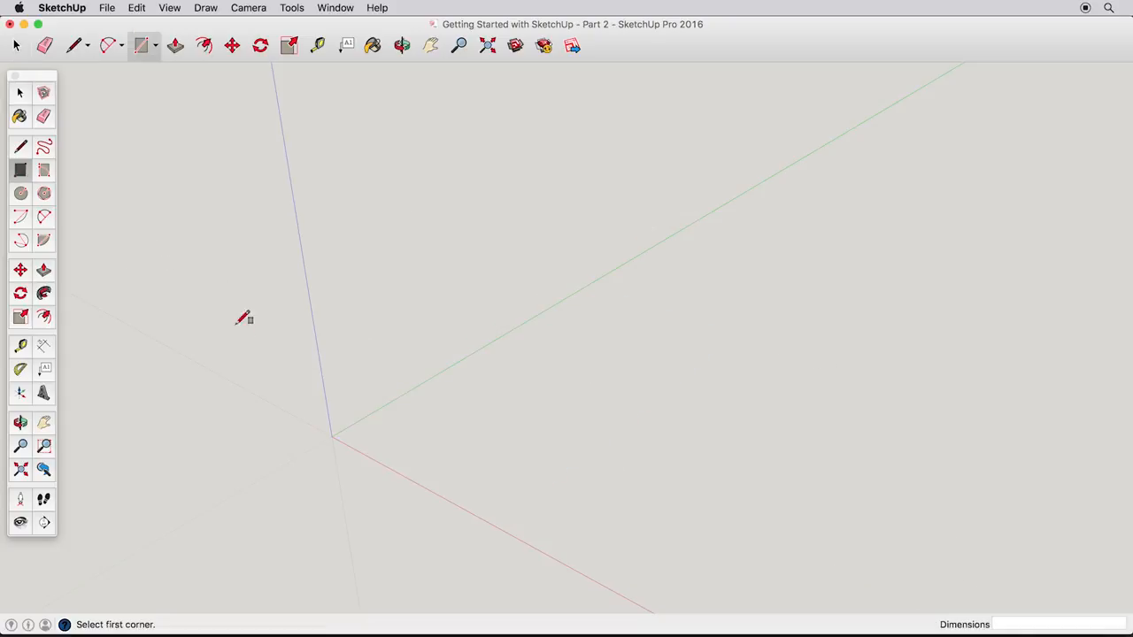
pyautogui.click(333, 436)
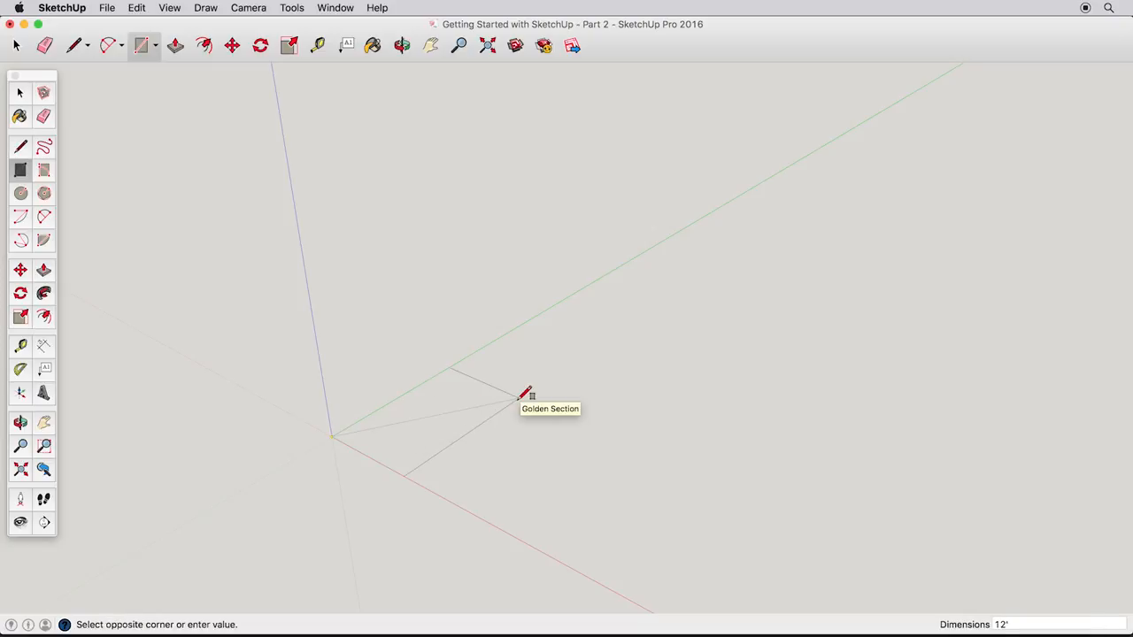
pyautogui.write("12',30'")
pyautogui.press('Return')
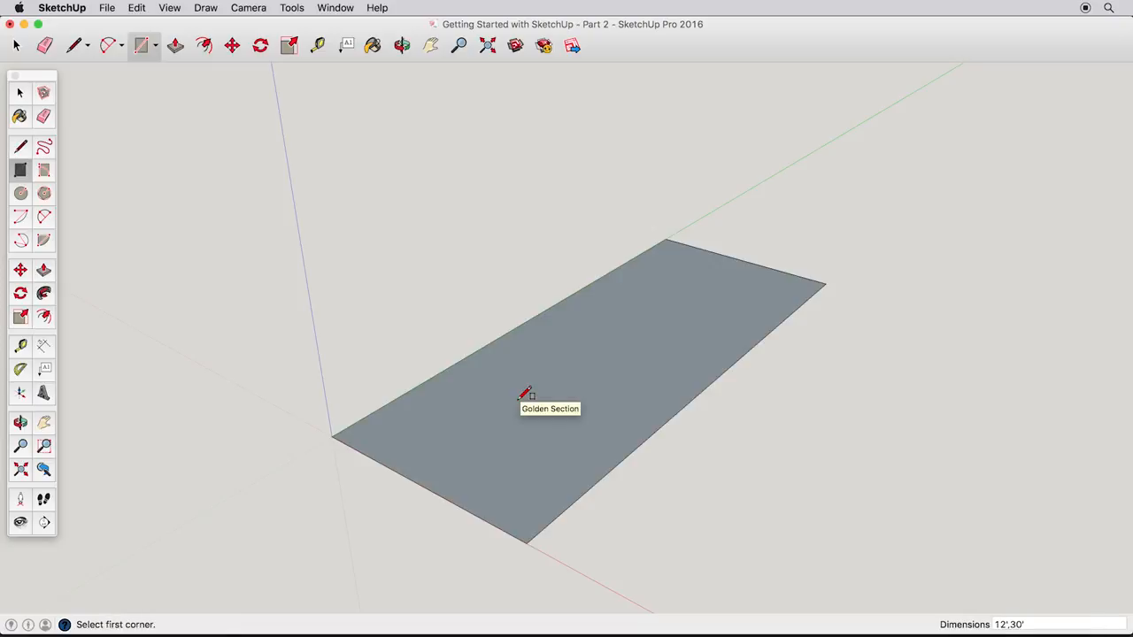
# Step: Add an adjoining 20' by 10' rectangle from the first one's far outer corner, and erase the edge dividing them
pyautogui.click(825, 284)
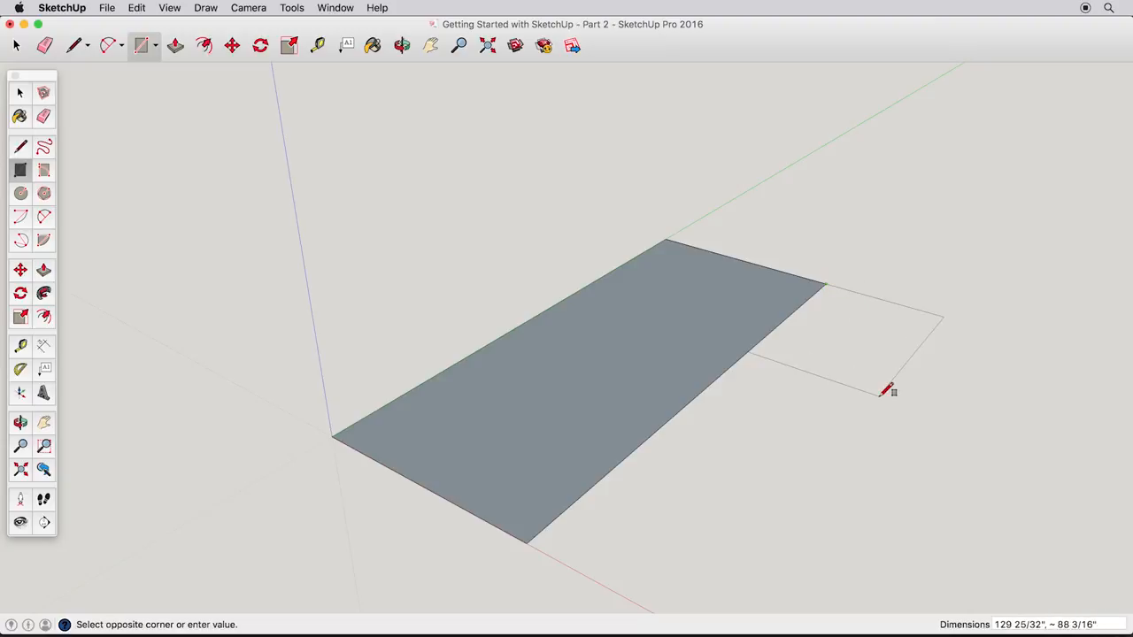
pyautogui.write("20',10'")
pyautogui.press('Return')
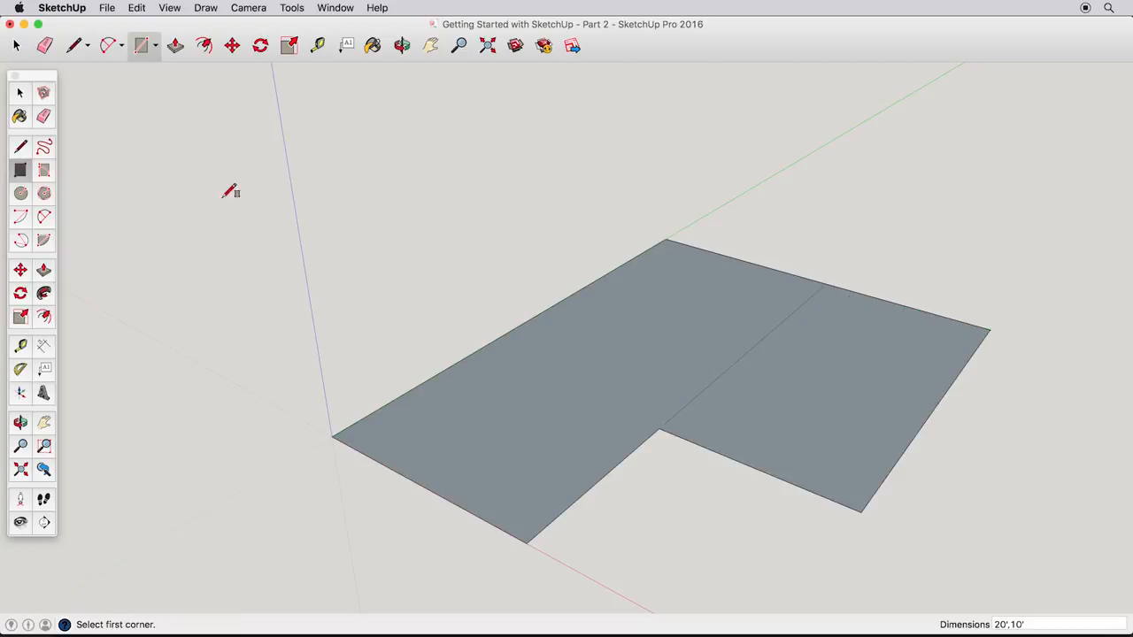
pyautogui.click(43, 116)
pyautogui.click(735, 372)
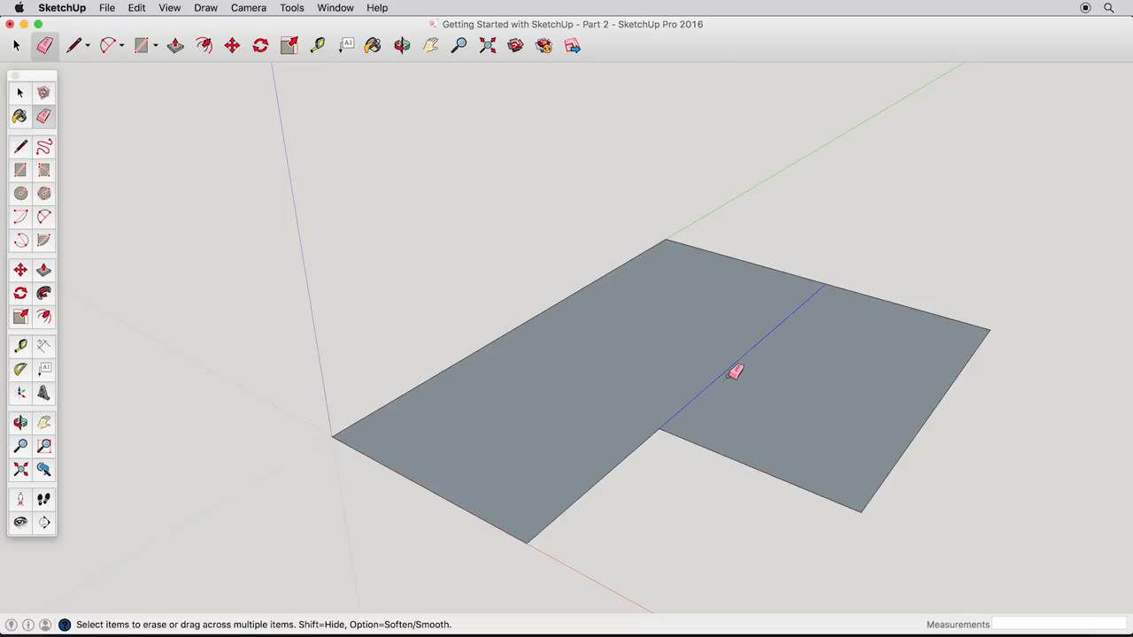
# Step: Push/Pull the L-shaped floor face upward by 120" to form the building volume
pyautogui.click(43, 270)
pyautogui.moveTo(771, 444); pyautogui.dragTo(721, 410, button='middle')
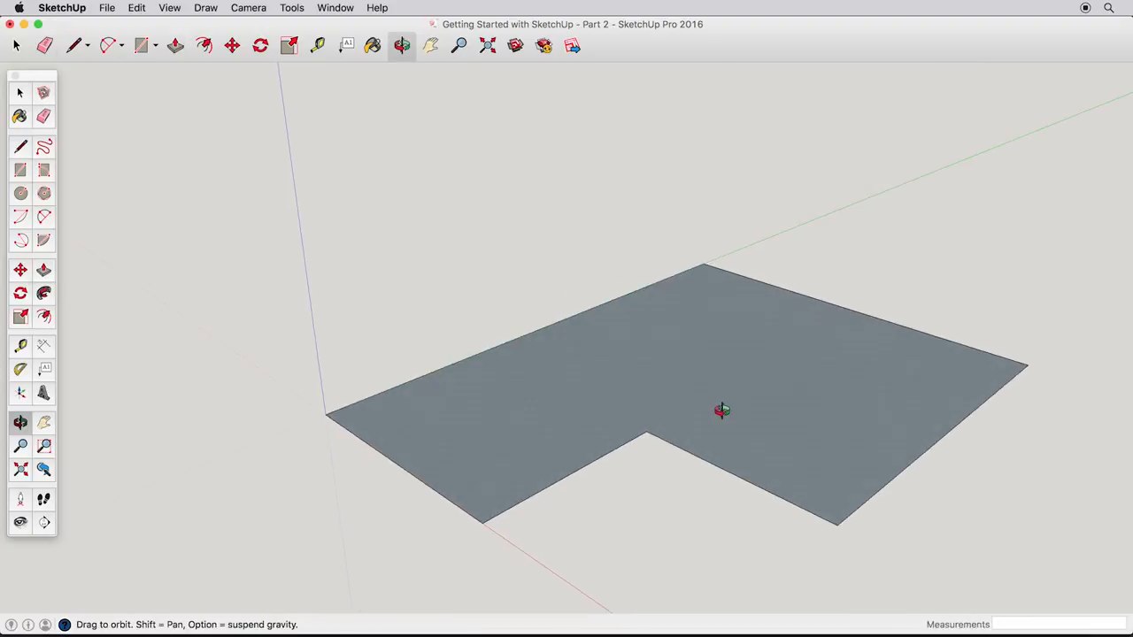
pyautogui.click(753, 425)
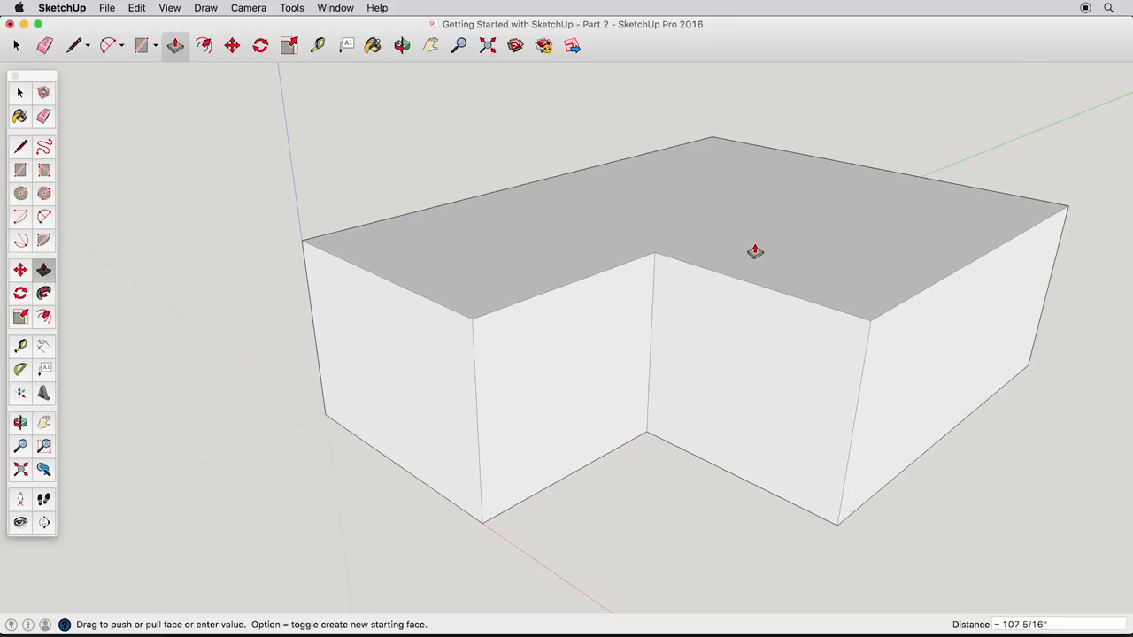
pyautogui.press('Return')
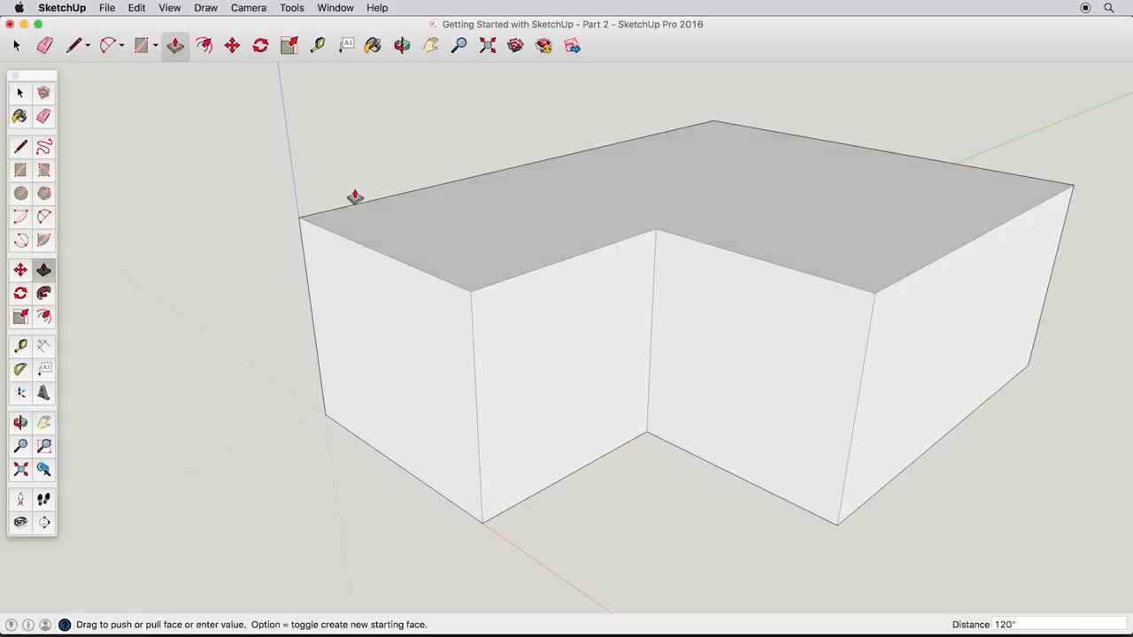
# Step: Draw two connected ridge lines centred on the wings' top face, from one end edge's midpoint to the other's
pyautogui.click(20, 148)
pyautogui.moveTo(662, 219)
pyautogui.mouseDown(button='middle')
pyautogui.moveTo(682, 304)
pyautogui.moveTo(682, 384)
pyautogui.moveTo(629, 400)
pyautogui.mouseUp(button='middle')
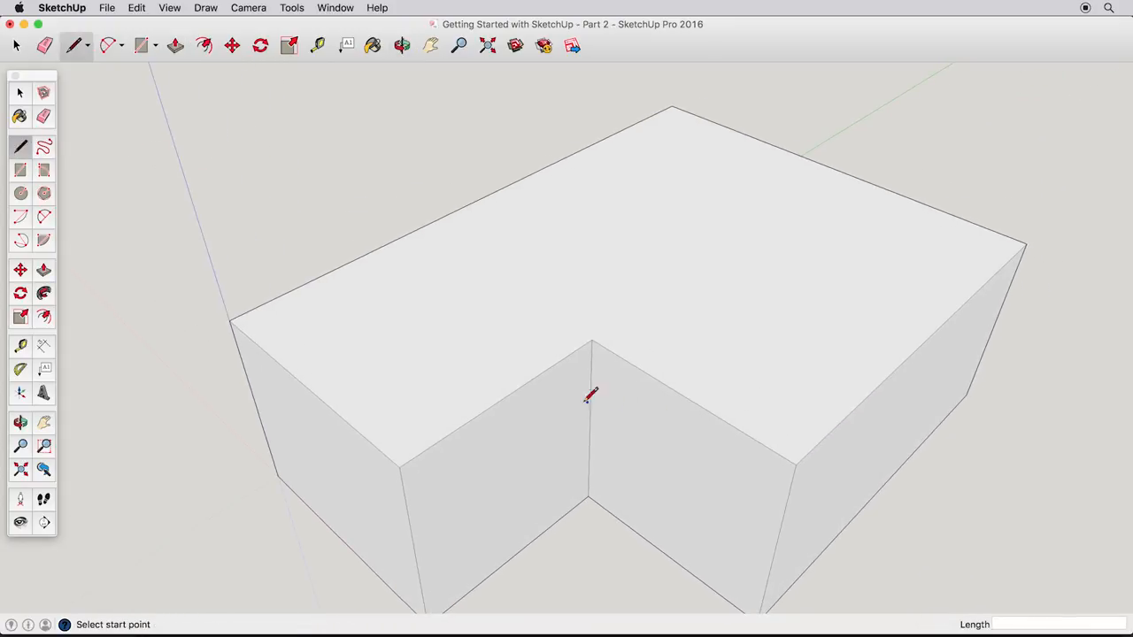
pyautogui.click(307, 385)
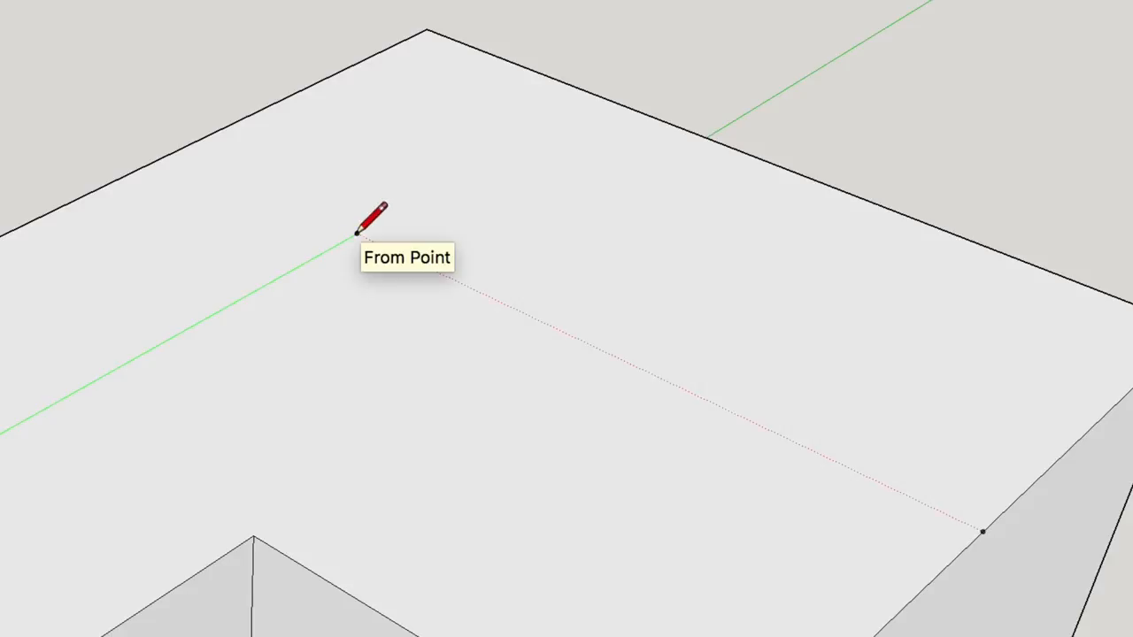
pyautogui.click(356, 233)
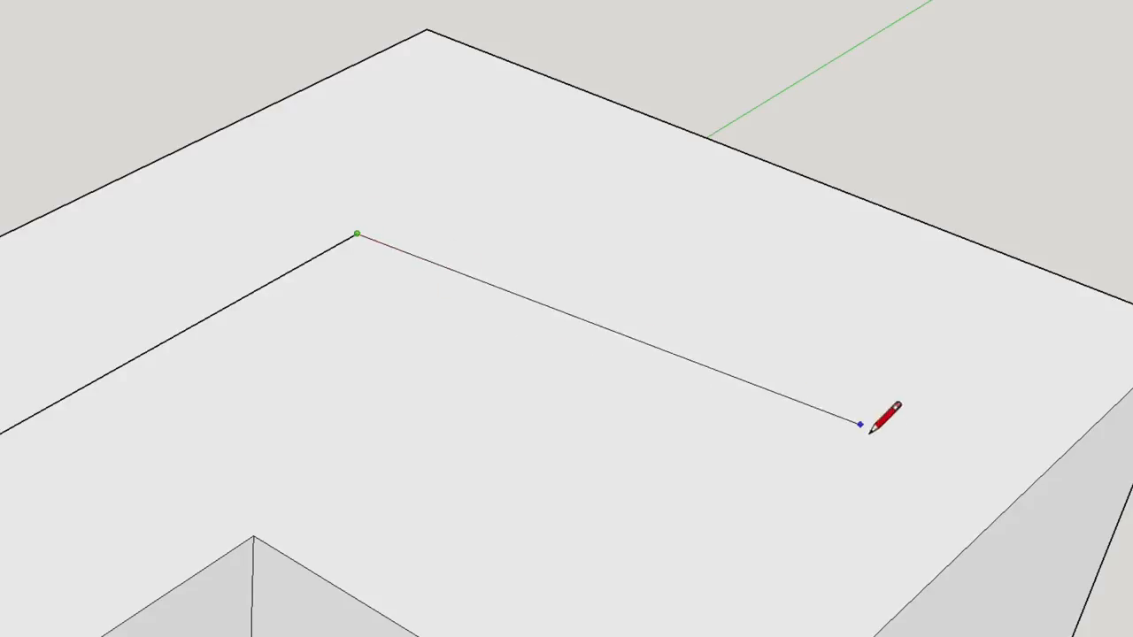
pyautogui.click(984, 531)
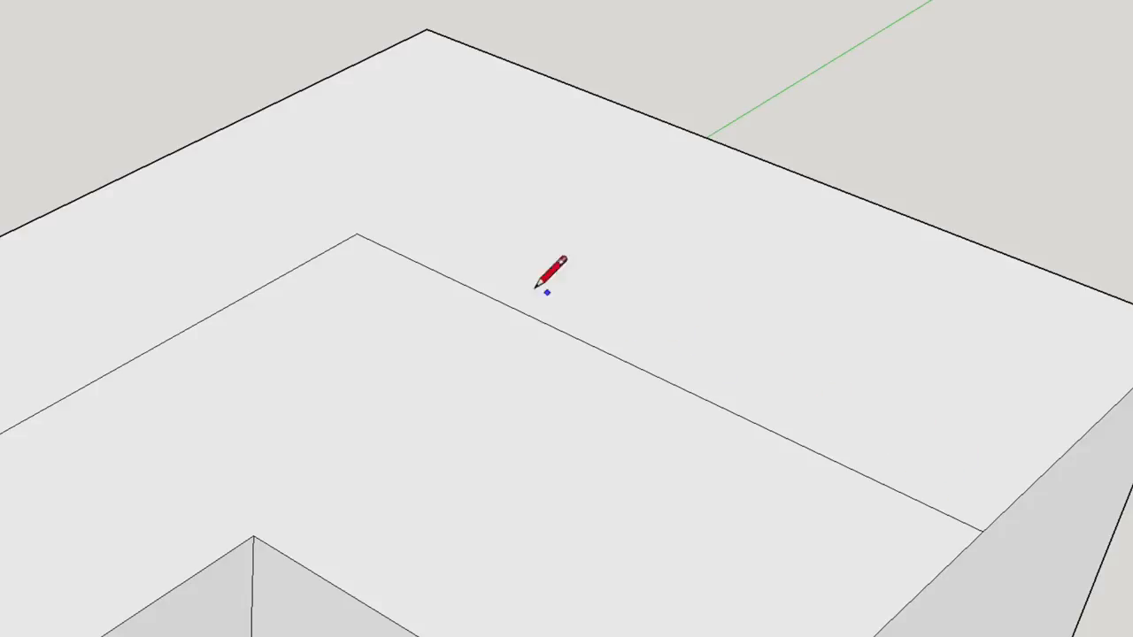
# Step: Connect the ridge corner with lines to the outer corner and the inner corner of the L-shaped top face
pyautogui.click(360, 231)
pyautogui.click(426, 31)
pyautogui.click(253, 537)
pyautogui.keyDown('shift'); pyautogui.moveTo(253, 537); pyautogui.dragTo(389, 458, button='middle'); pyautogui.keyUp('shift')
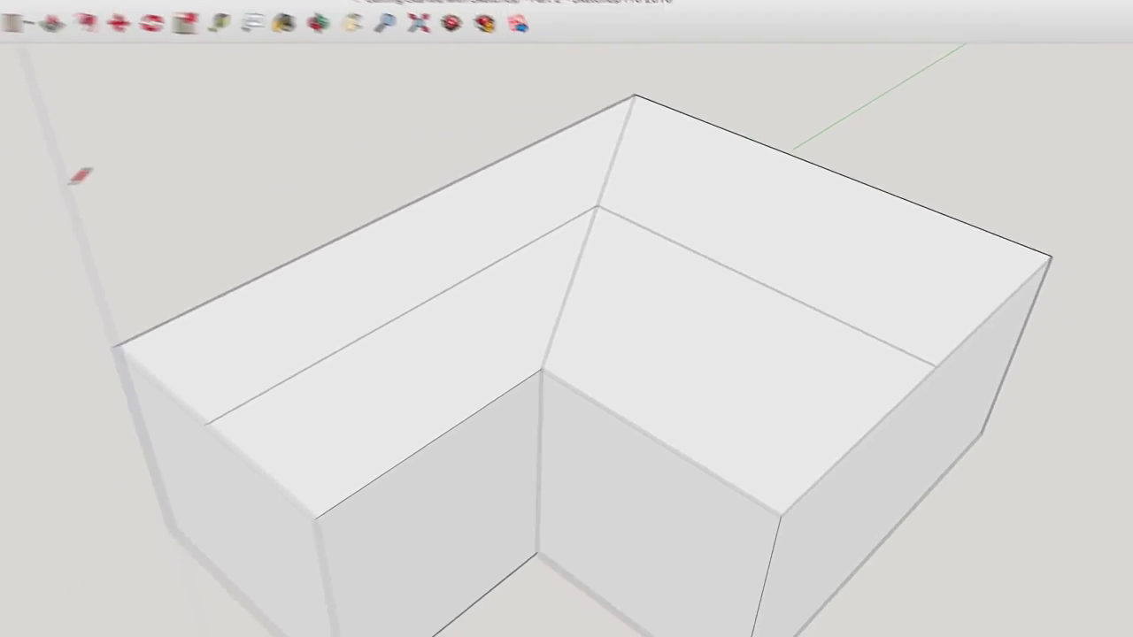
# Step: Move both ridge lines straight up by about 63" to form the pitched roof
pyautogui.click(20, 92)
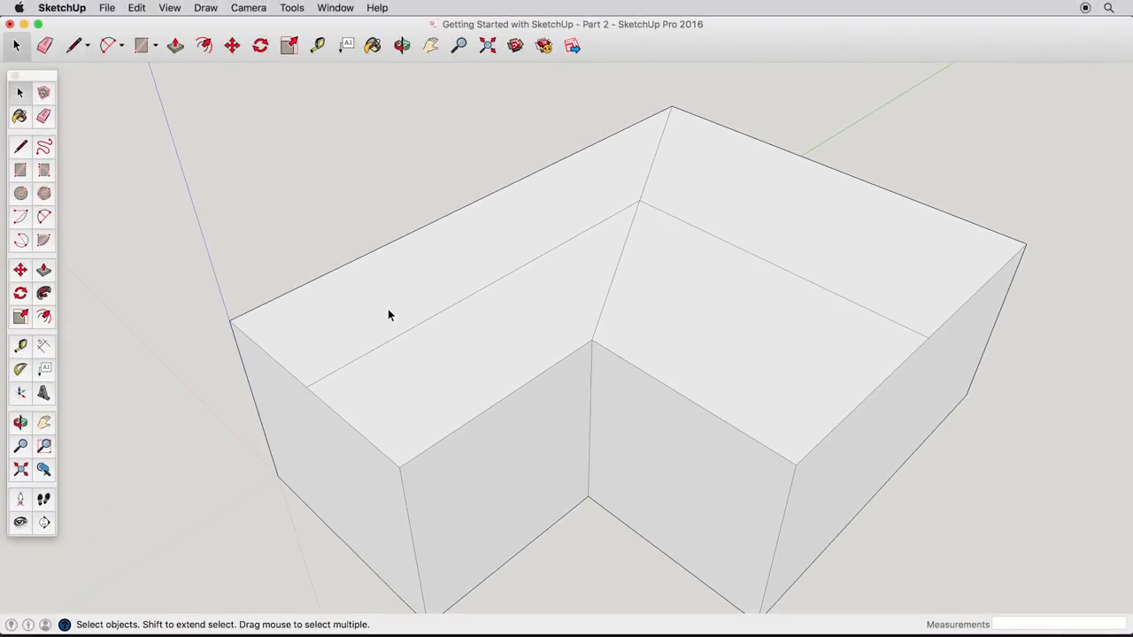
pyautogui.click(412, 327)
pyautogui.keyDown('shift'); pyautogui.click(775, 270); pyautogui.keyUp('shift')
pyautogui.click(21, 270)
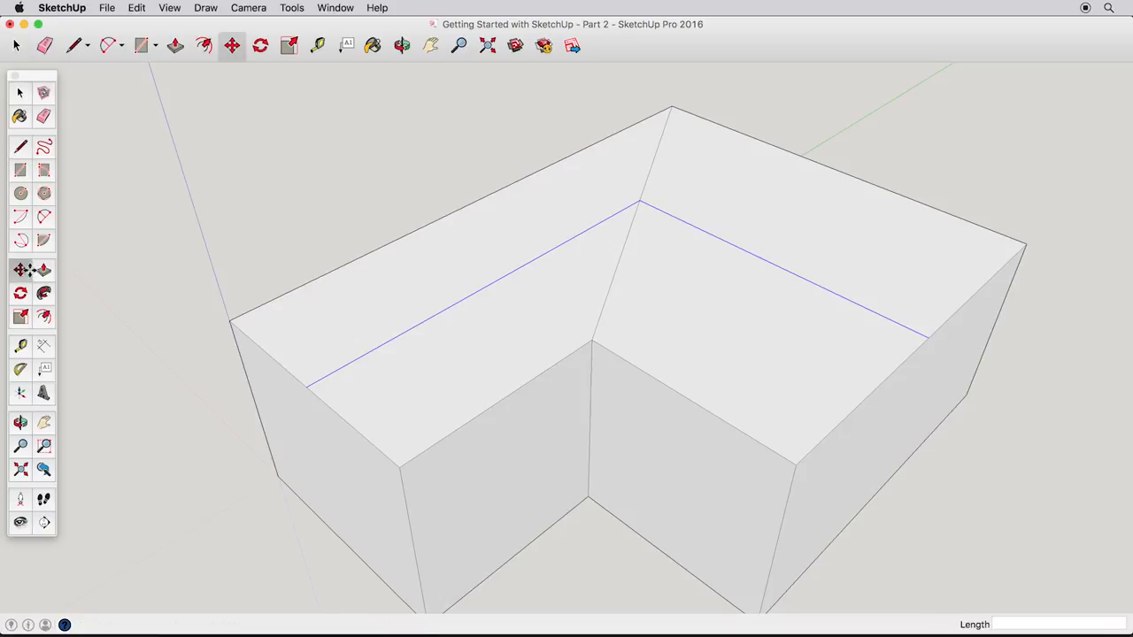
pyautogui.click(306, 386)
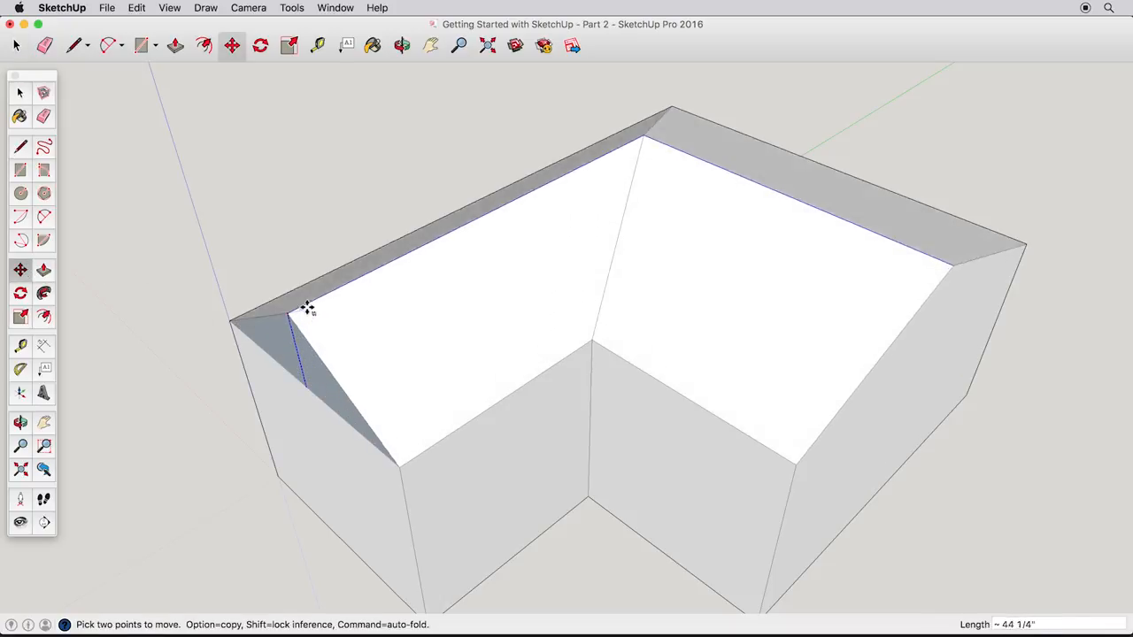
pyautogui.click(303, 274)
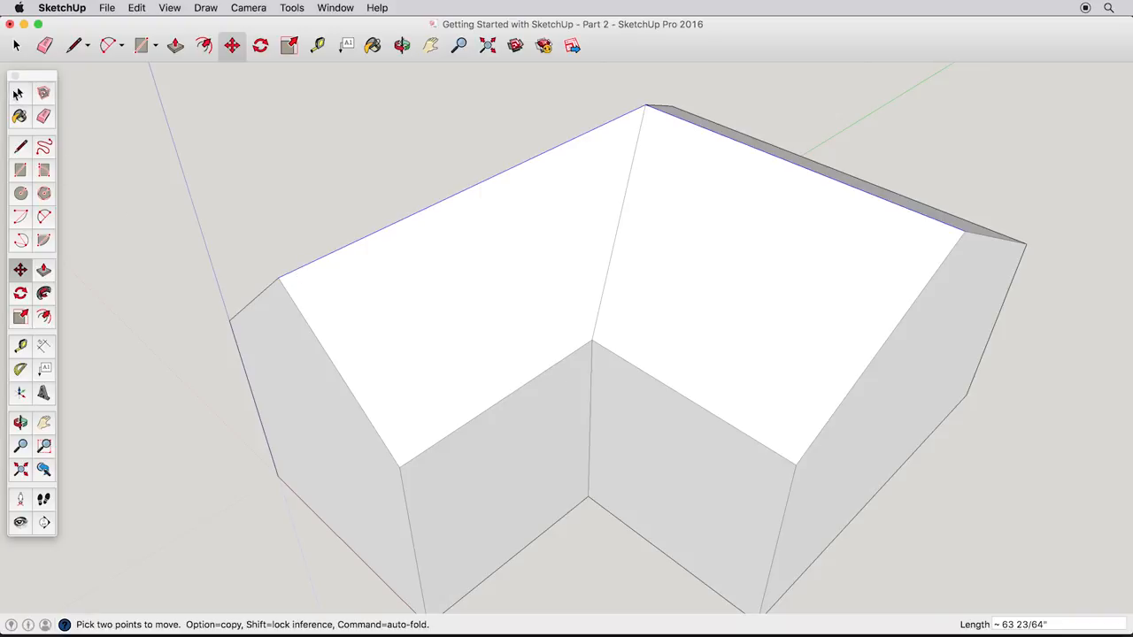
pyautogui.press('space')
pyautogui.moveTo(407, 256); pyautogui.dragTo(614, 389, button='middle')
pyautogui.scroll(1, 614, 388)
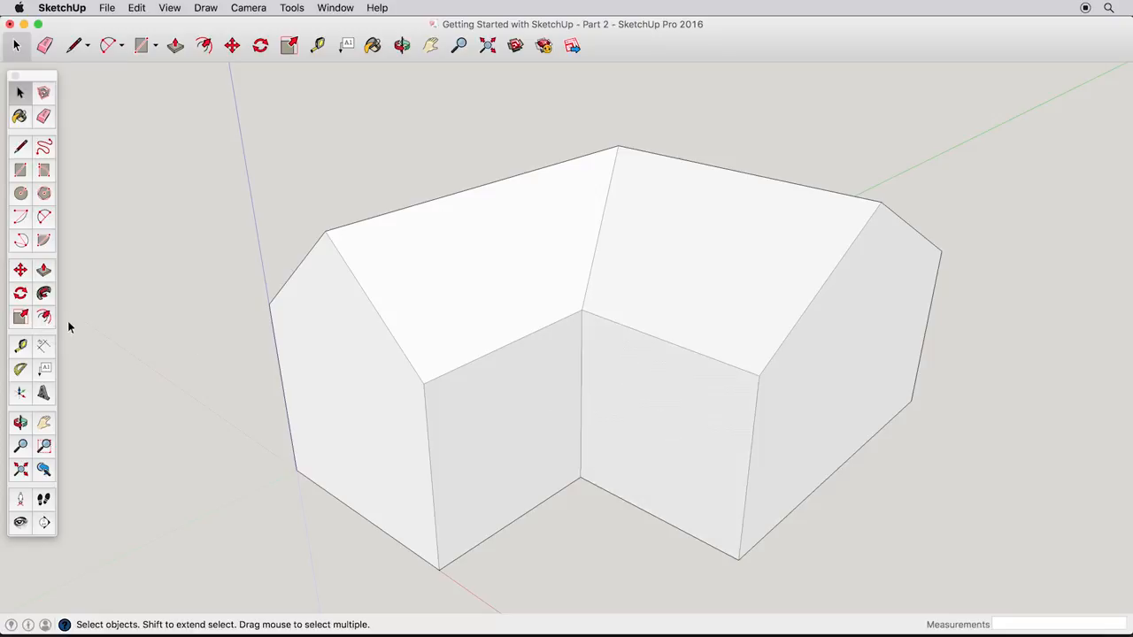
# Step: Offset the outlines of the wall beside the inner corner and the roof slope above it inward as practice
pyautogui.click(43, 315)
pyautogui.click(586, 412)
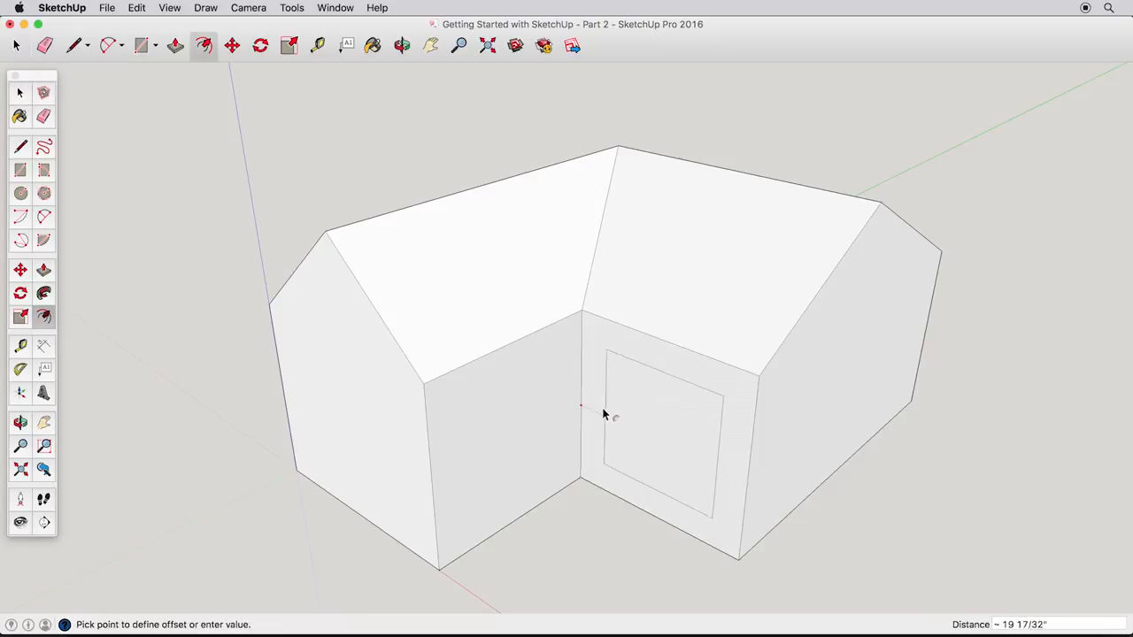
pyautogui.click(602, 409)
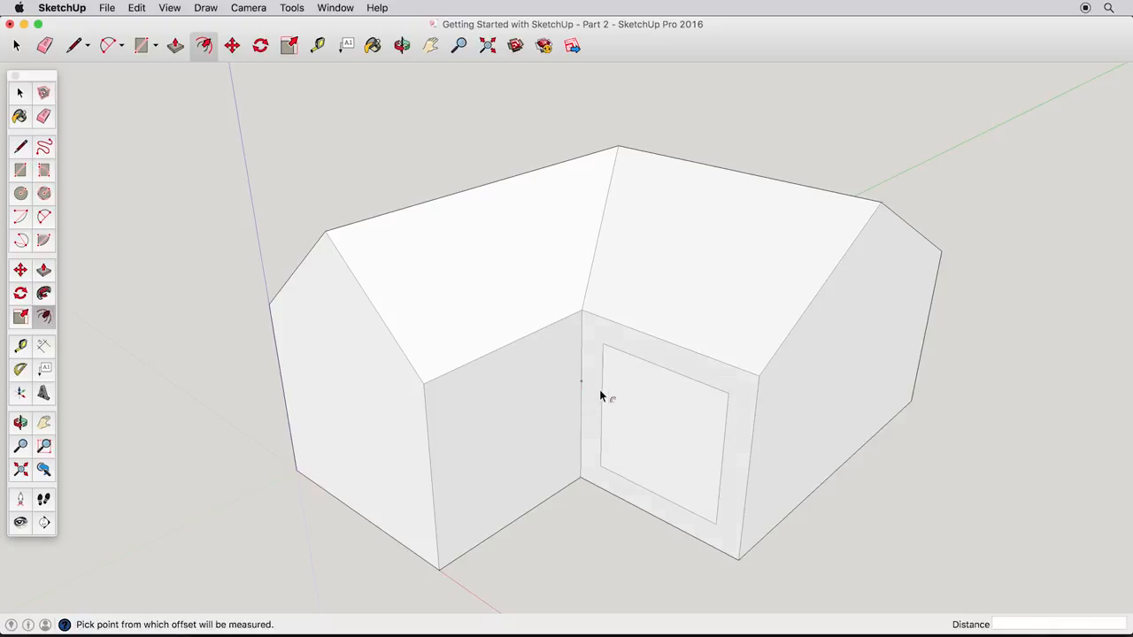
pyautogui.click(659, 337)
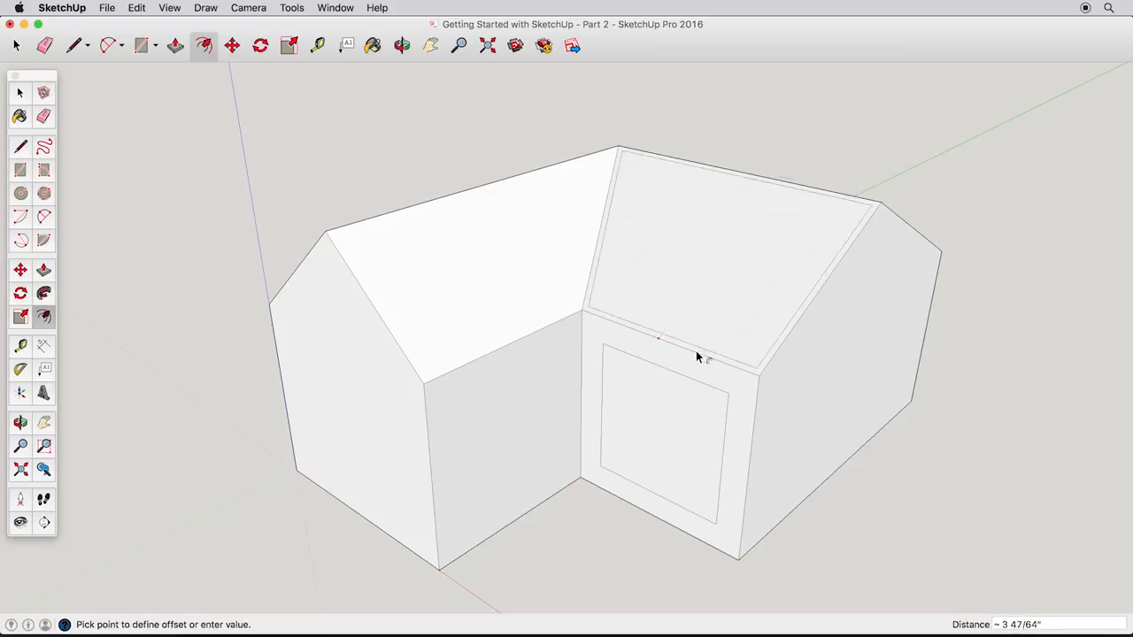
pyautogui.click(703, 331)
pyautogui.moveTo(703, 327); pyautogui.dragTo(601, 328, button='middle')
pyautogui.click(17, 90)
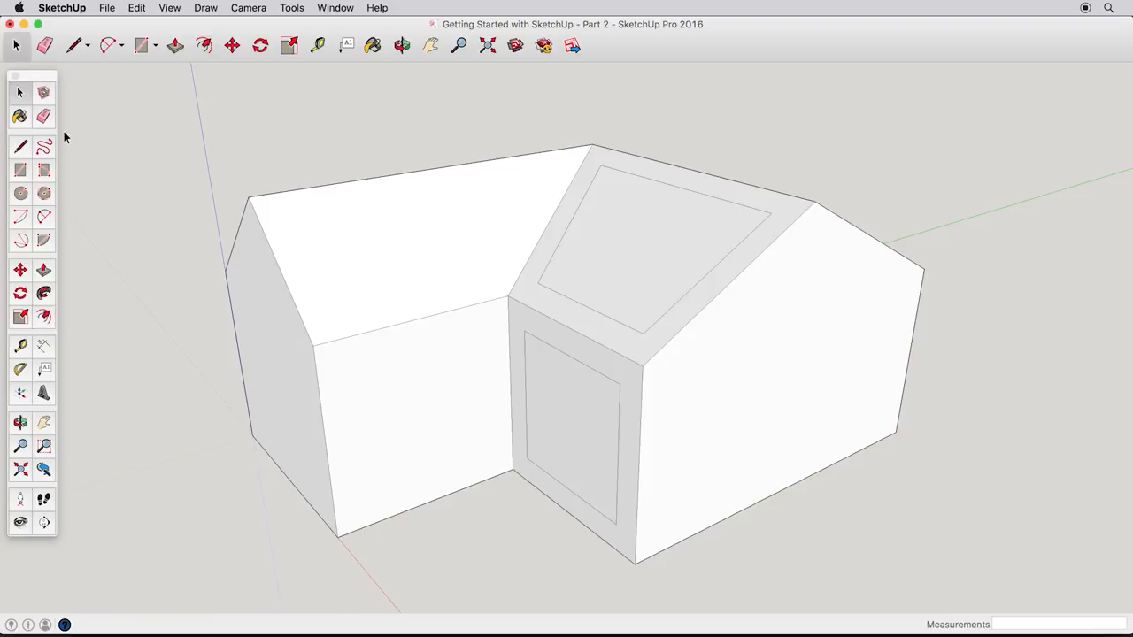
# Step: Offset the outline of the adjacent gable-end wall inward by about 13 15/32"
pyautogui.click(44, 317)
pyautogui.click(643, 434)
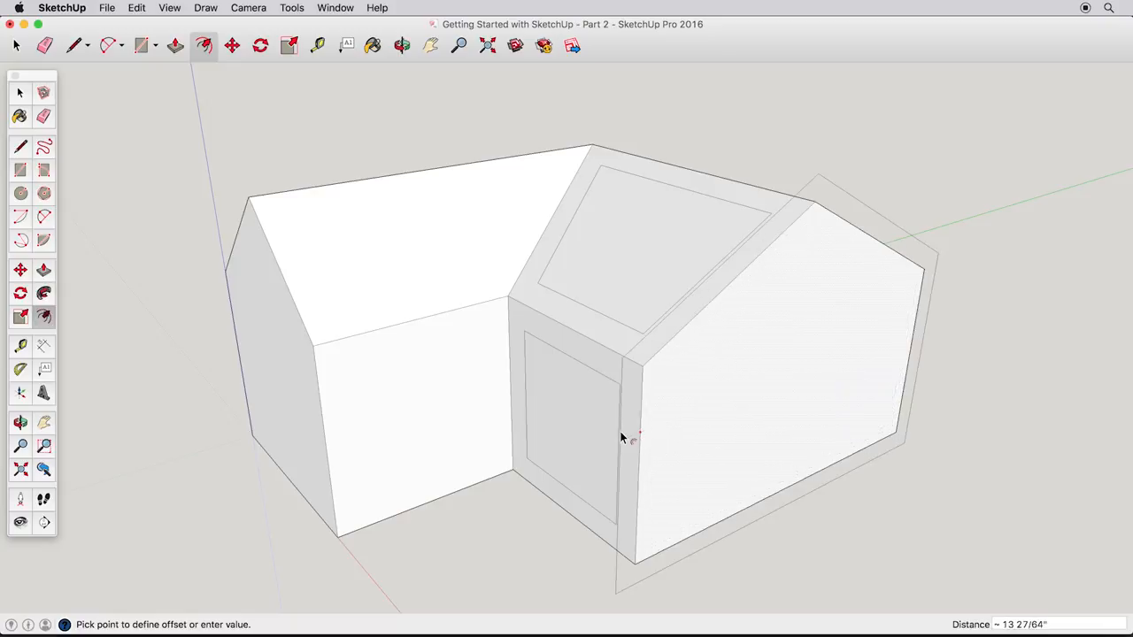
pyautogui.click(660, 432)
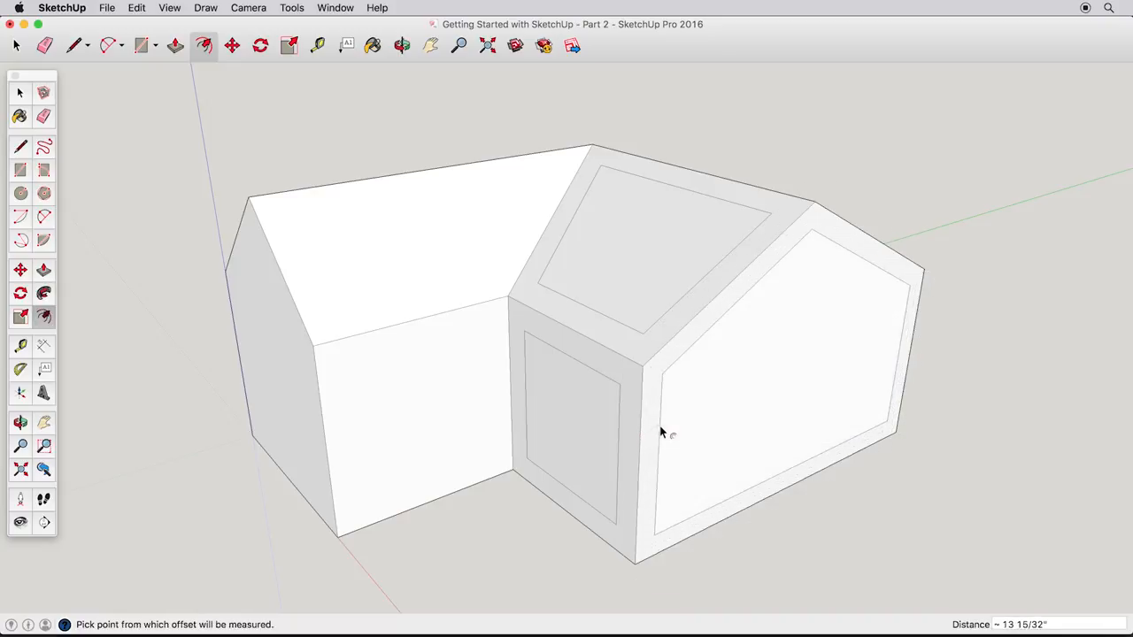
# Step: Undo the three practice offsets on the wall, roof slope and gable end
pyautogui.click(137, 7)
pyautogui.click(142, 24)
pyautogui.click(136, 7)
pyautogui.click(146, 25)
pyautogui.click(136, 7)
pyautogui.click(146, 24)
# Step: Offset the outline of the house's L-shaped underside inward by 6"
pyautogui.moveTo(526, 475); pyautogui.dragTo(554, 321, button='middle')
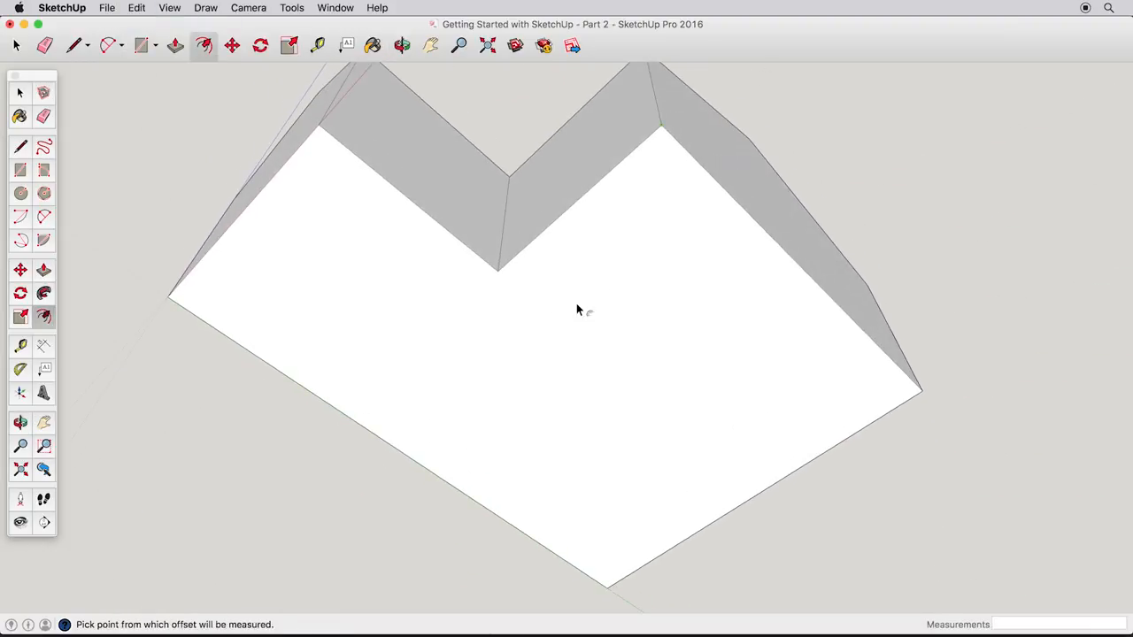
pyautogui.press('space')
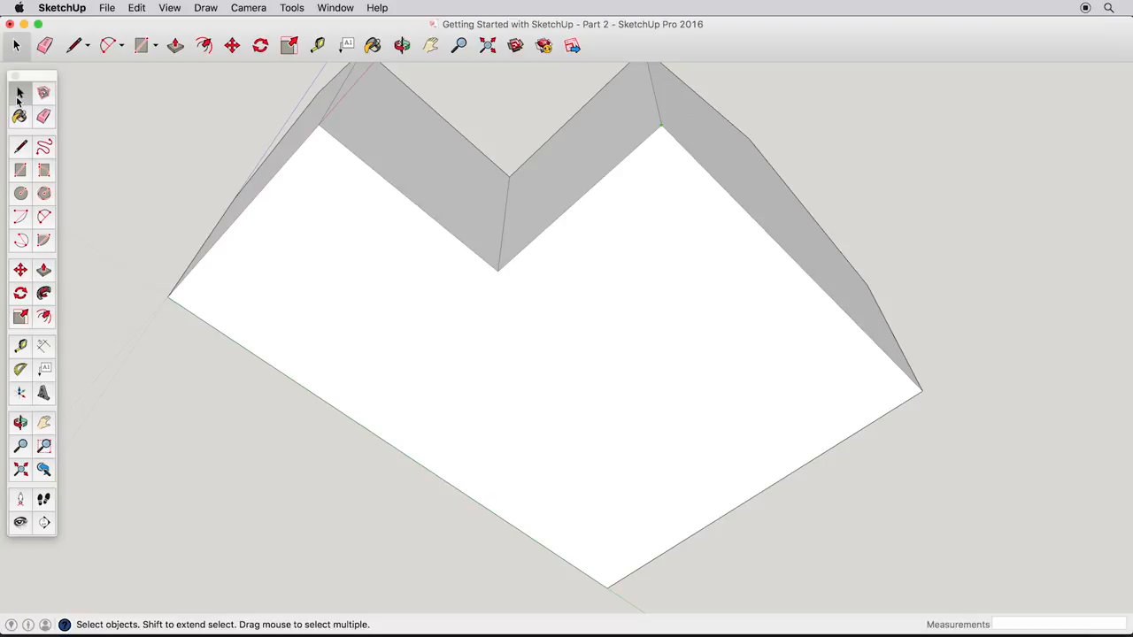
pyautogui.click(43, 316)
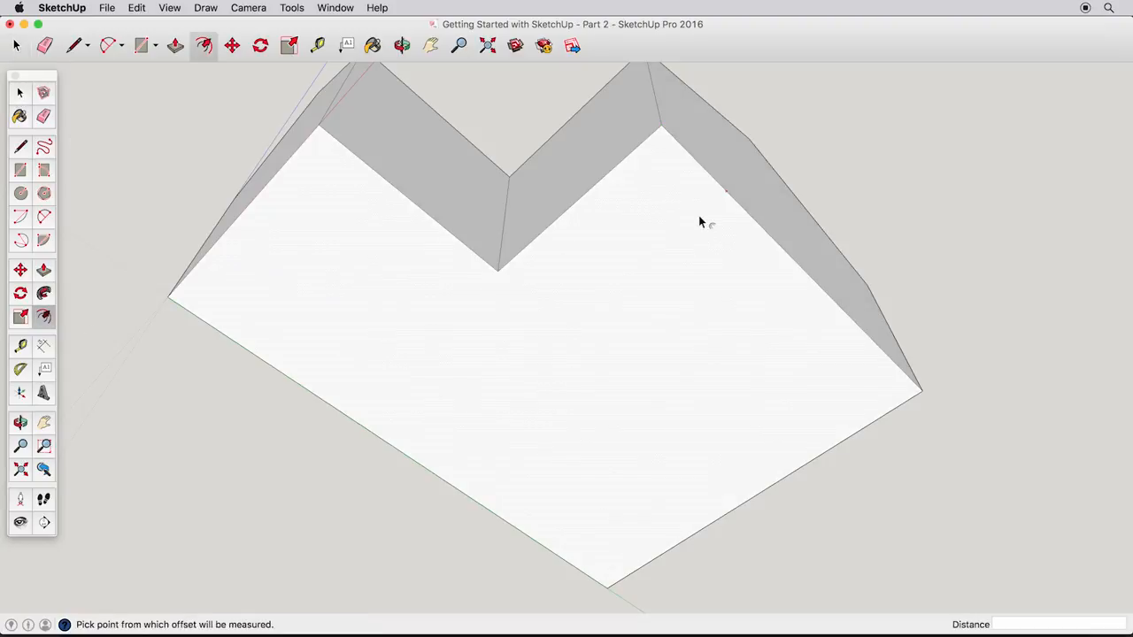
pyautogui.click(731, 205)
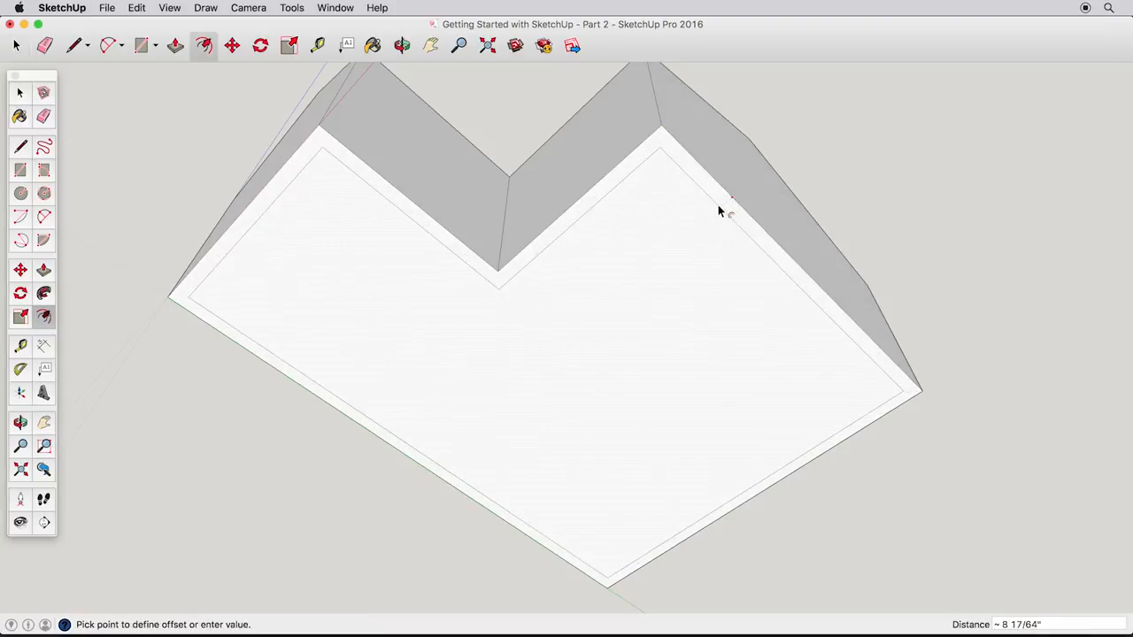
pyautogui.write('6')
pyautogui.press('Return')
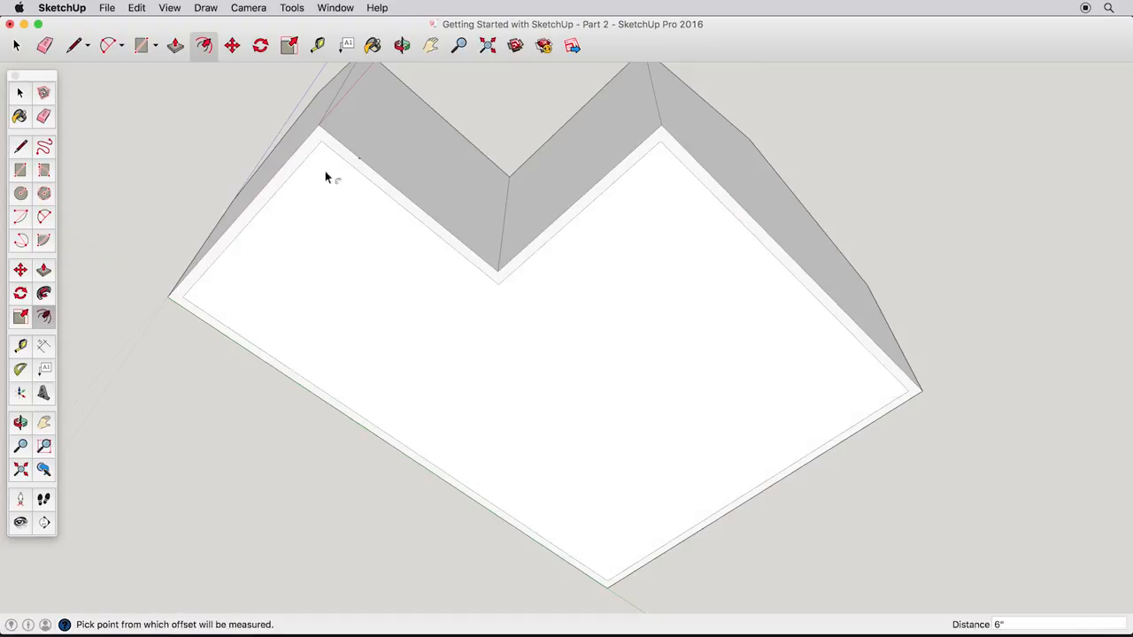
# Step: Push/Pull the narrow border strip on the underside up toward the roof to leave overhanging eaves above recessed walls
pyautogui.click(44, 269)
pyautogui.moveTo(687, 164); pyautogui.dragTo(676, 88)
pyautogui.moveTo(676, 88); pyautogui.dragTo(647, 369, button='middle')
pyautogui.moveTo(638, 284); pyautogui.dragTo(637, 271)
pyautogui.moveTo(637, 271); pyautogui.dragTo(431, 422, button='middle')
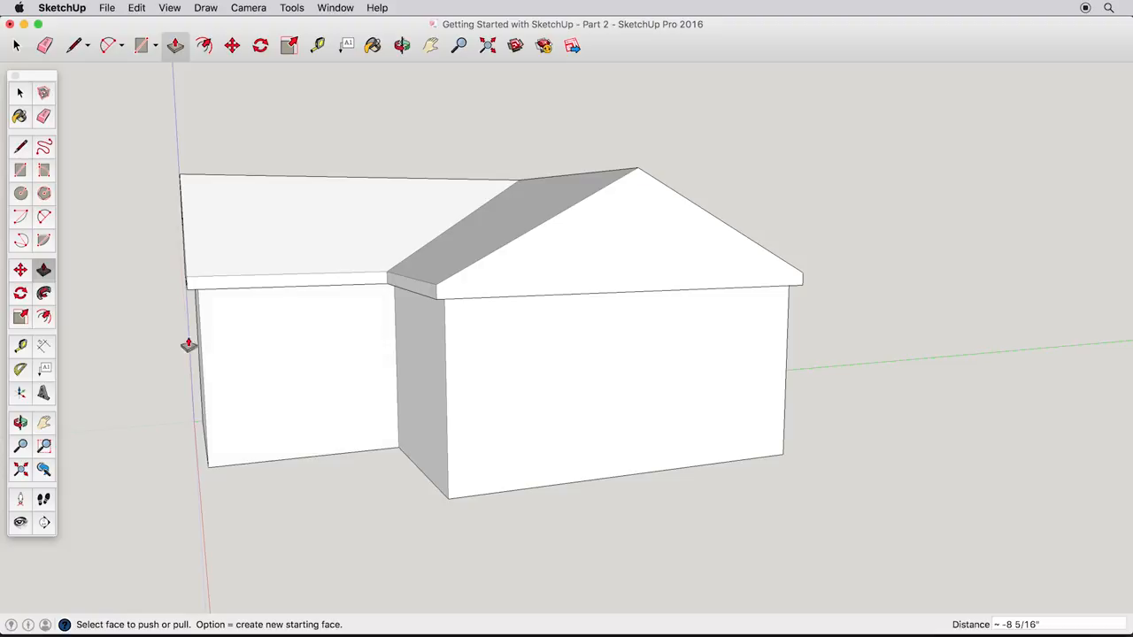
# Step: Draw a door rectangle rising from the base of the gable-end wall and a window rectangle beside it
pyautogui.click(21, 169)
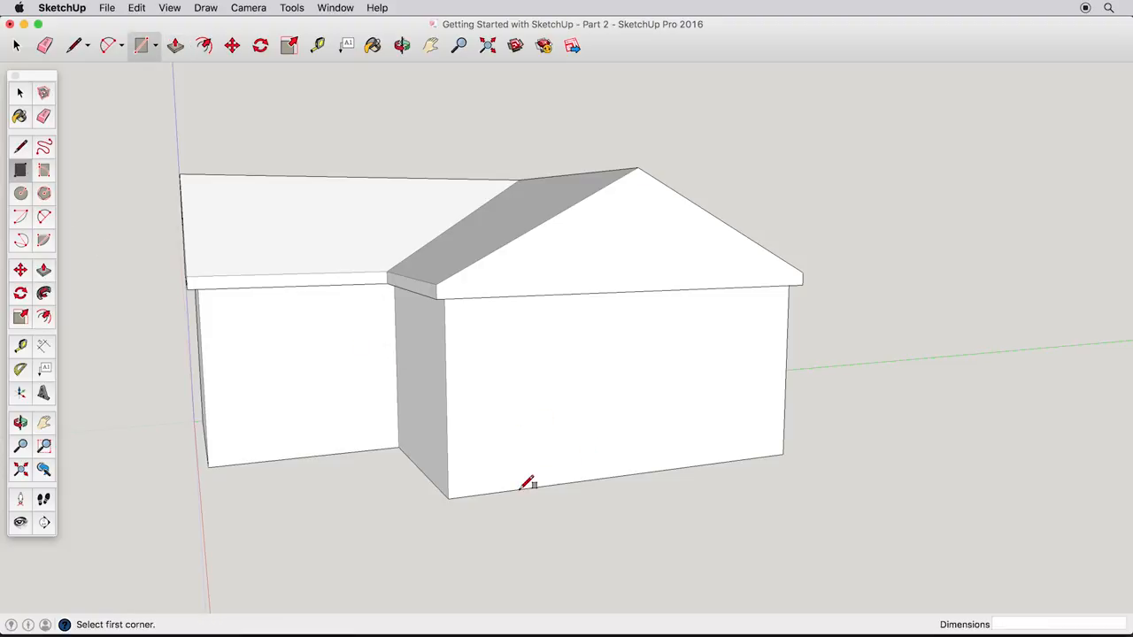
pyautogui.click(591, 348)
pyautogui.click(613, 345)
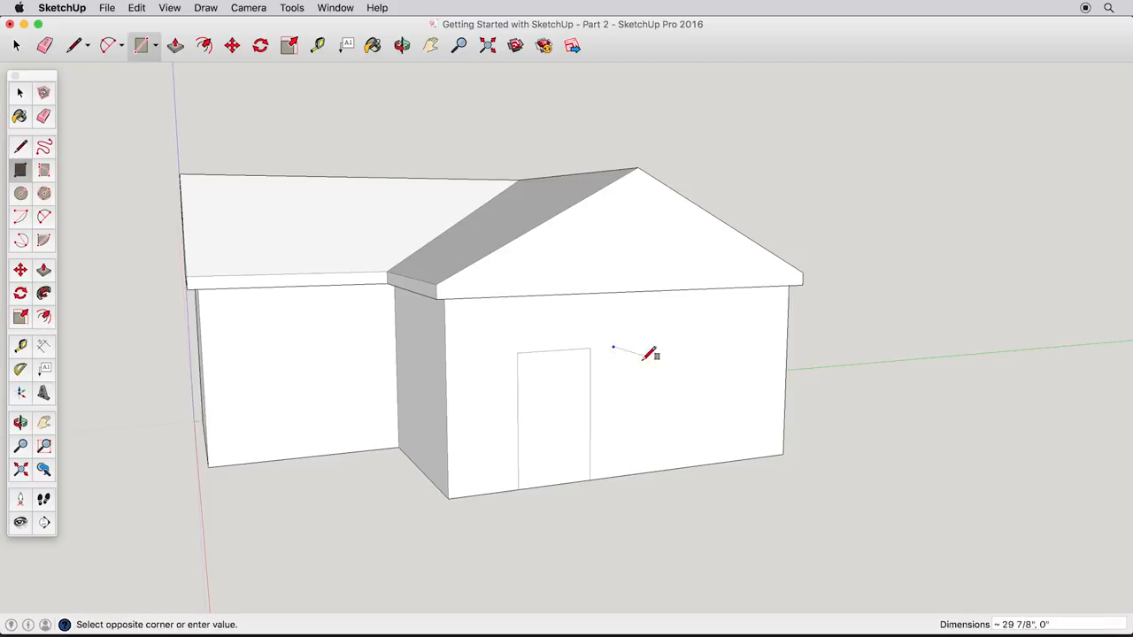
pyautogui.click(697, 403)
# Step: Offset the window outline inward for an inner frame and outward by about 3 5/16" for the surrounding trim
pyautogui.scroll(5, 646, 394)
pyautogui.moveTo(643, 392); pyautogui.dragTo(670, 322, button='middle')
pyautogui.click(44, 317)
pyautogui.click(661, 335)
pyautogui.click(661, 354)
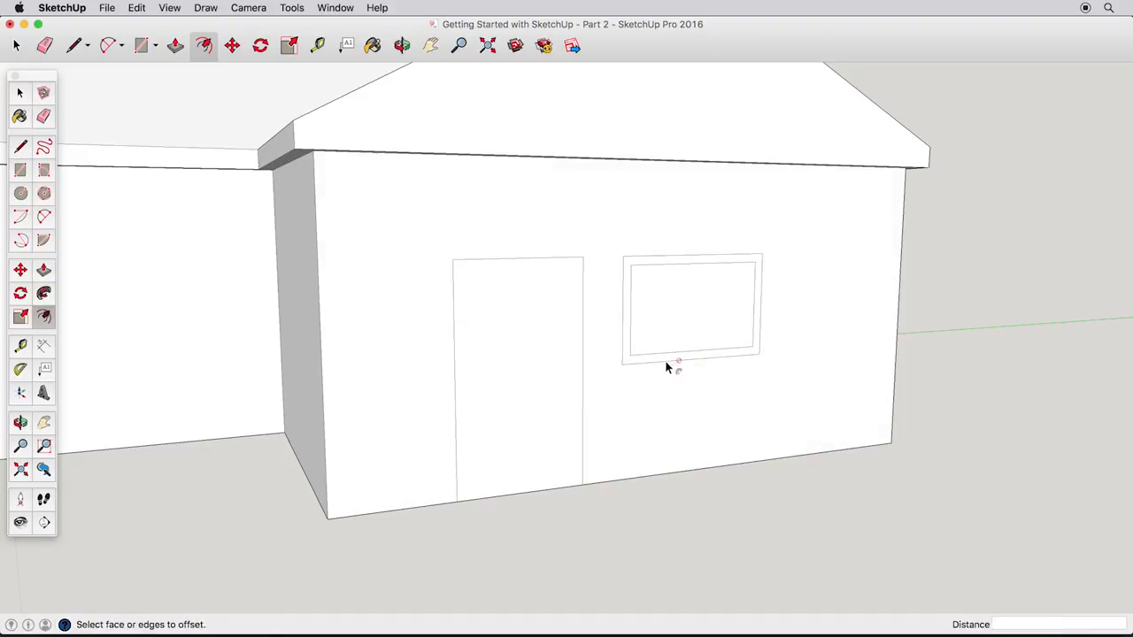
pyautogui.click(666, 360)
pyautogui.click(668, 370)
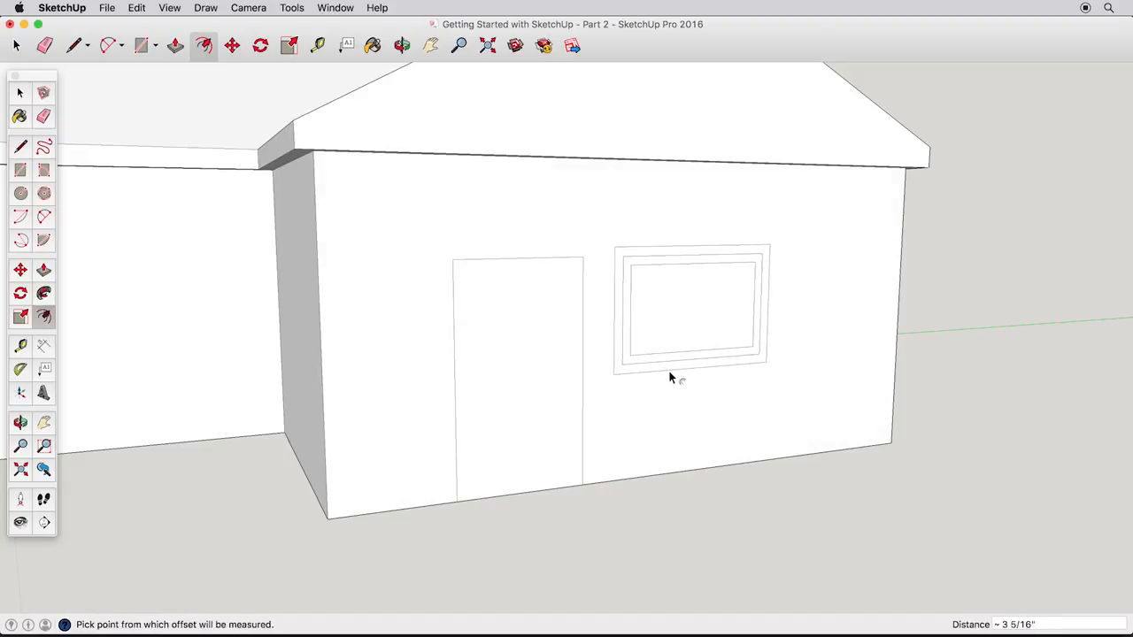
# Step: Push/Pull the window's bands so the outer trim projects from the wall and the pane sits recessed
pyautogui.click(43, 269)
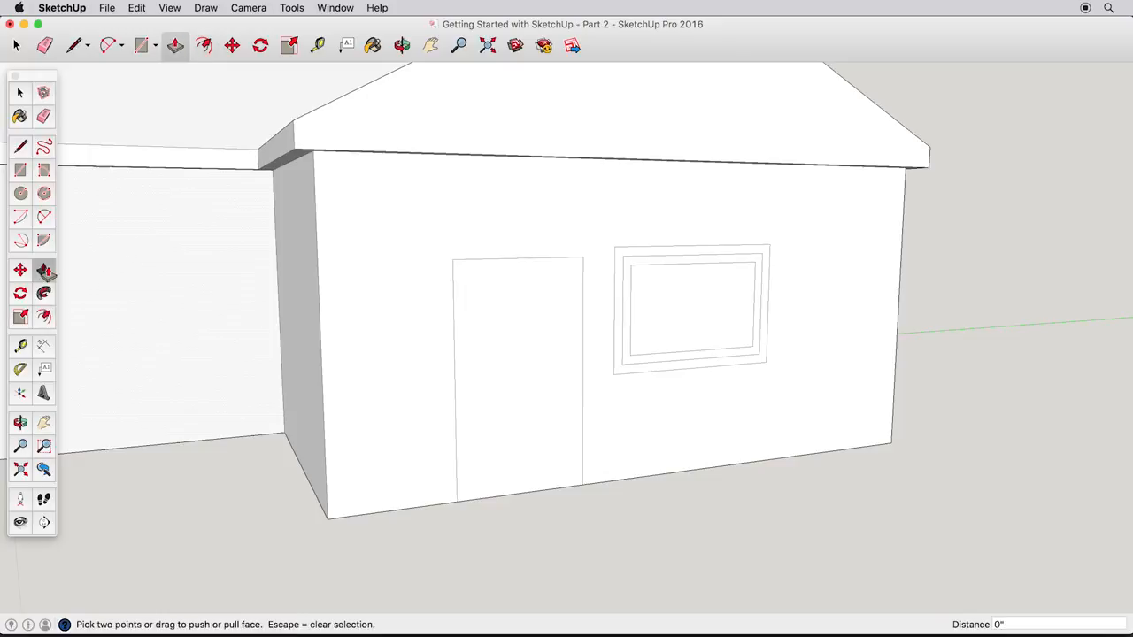
pyautogui.scroll(3, 720, 330)
pyautogui.click(720, 331)
pyautogui.click(758, 330)
pyautogui.click(762, 330)
pyautogui.moveTo(776, 331); pyautogui.dragTo(717, 329, button='middle')
pyautogui.click(751, 321)
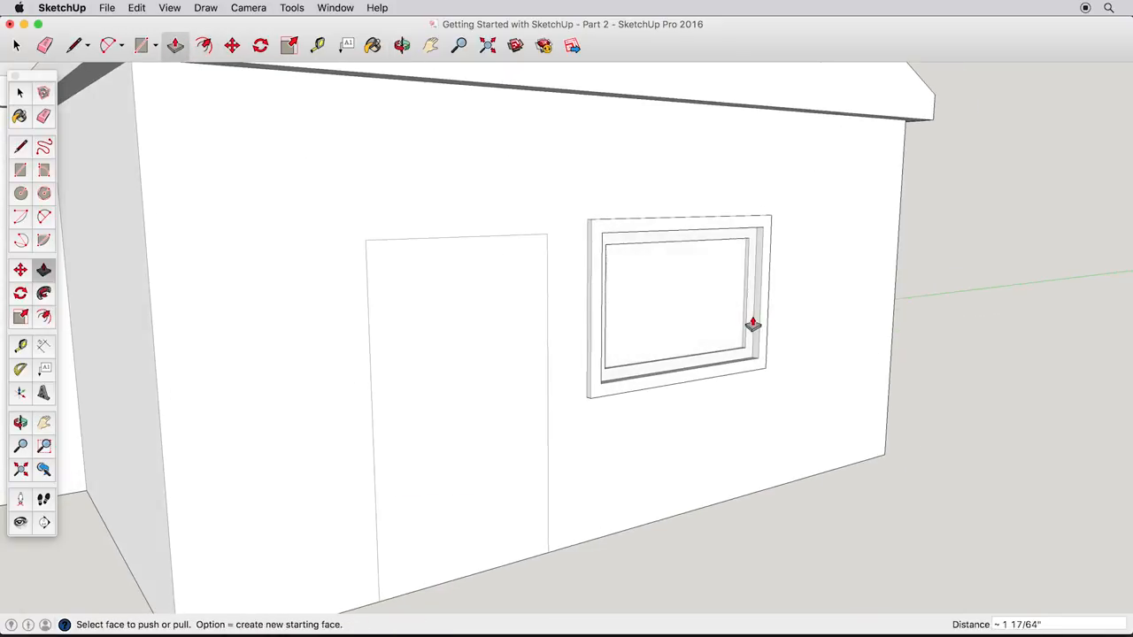
pyautogui.click(733, 326)
pyautogui.click(731, 329)
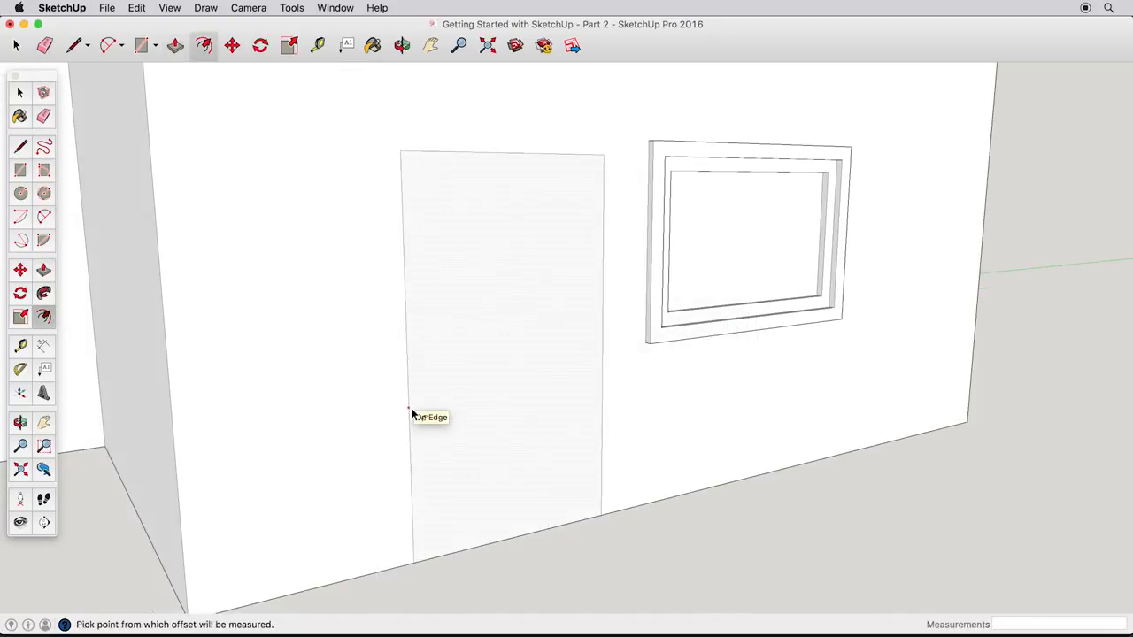
# Step: Try to offset the whole door outline outward for the trim, and undo that offset
pyautogui.click(412, 414)
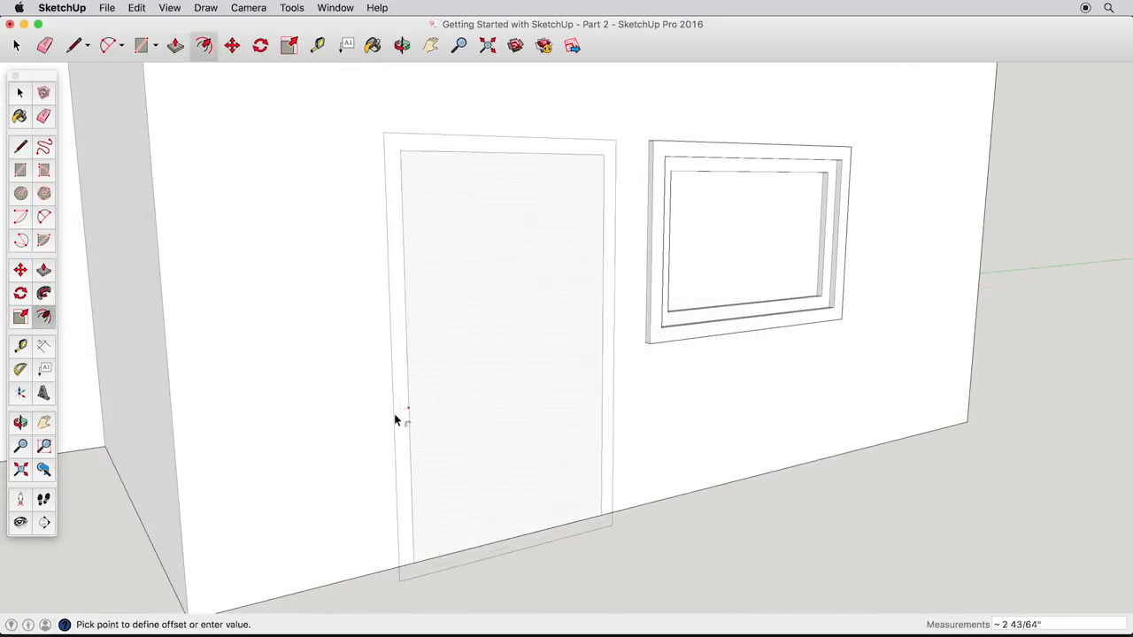
pyautogui.click(387, 415)
pyautogui.moveTo(387, 430)
pyautogui.mouseDown(button='middle')
pyautogui.moveTo(405, 348)
pyautogui.moveTo(399, 396)
pyautogui.moveTo(440, 467)
pyautogui.moveTo(417, 553)
pyautogui.moveTo(428, 556)
pyautogui.mouseUp(button='middle')
pyautogui.click(445, 401)
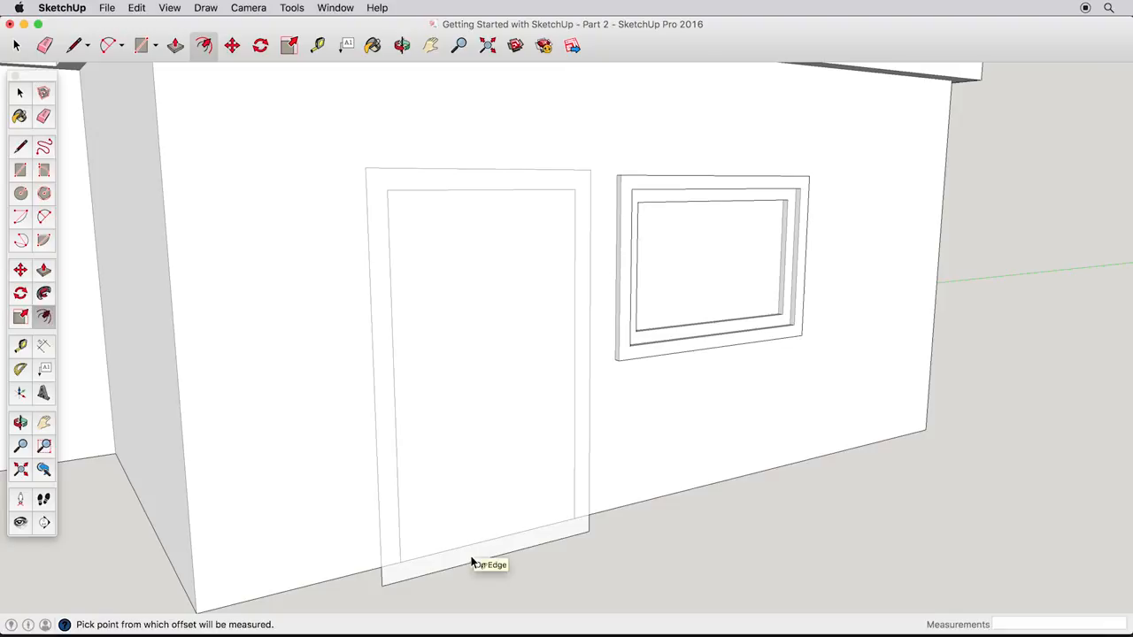
pyautogui.click(138, 7)
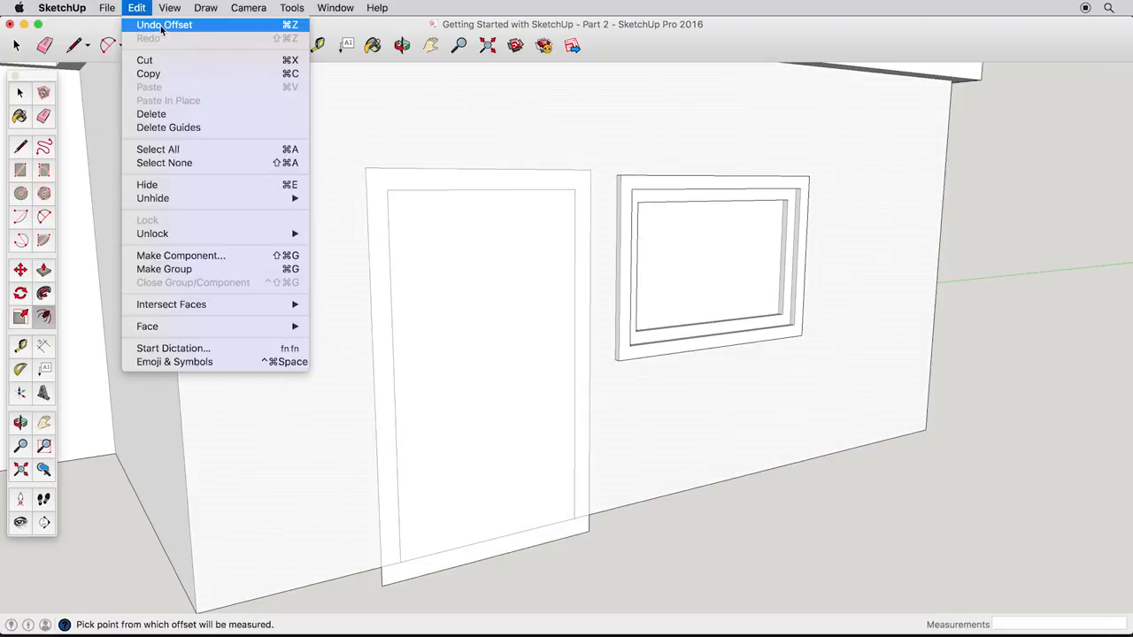
pyautogui.click(162, 25)
# Step: Offset the door outline's two side edges and top edge inward by about 3 1/32" to form the door trim
pyautogui.click(18, 94)
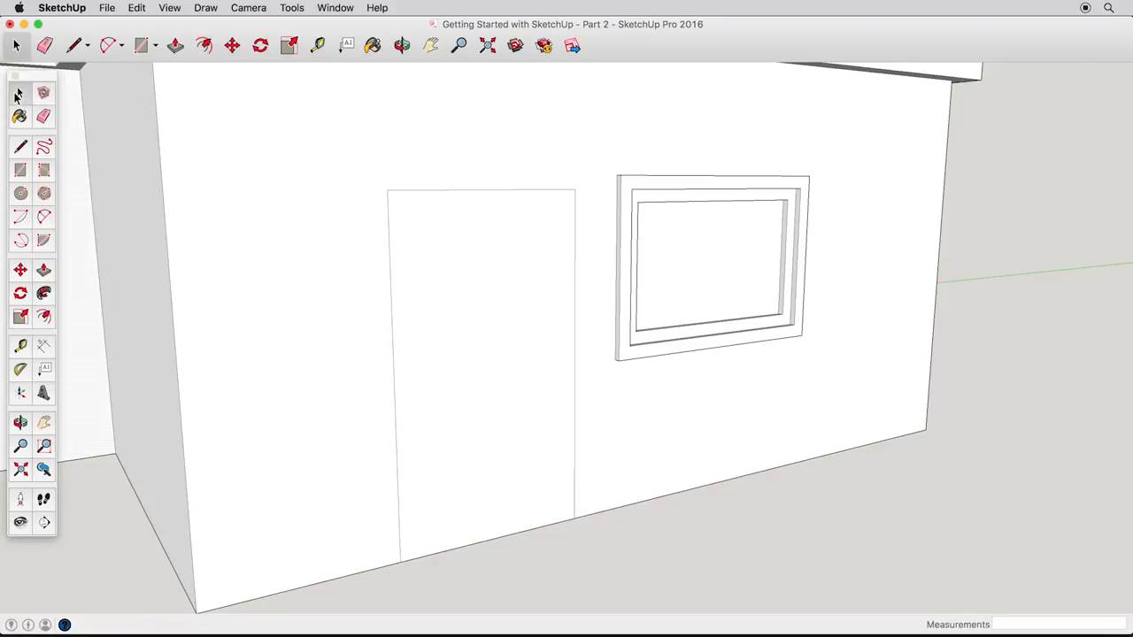
pyautogui.click(392, 287)
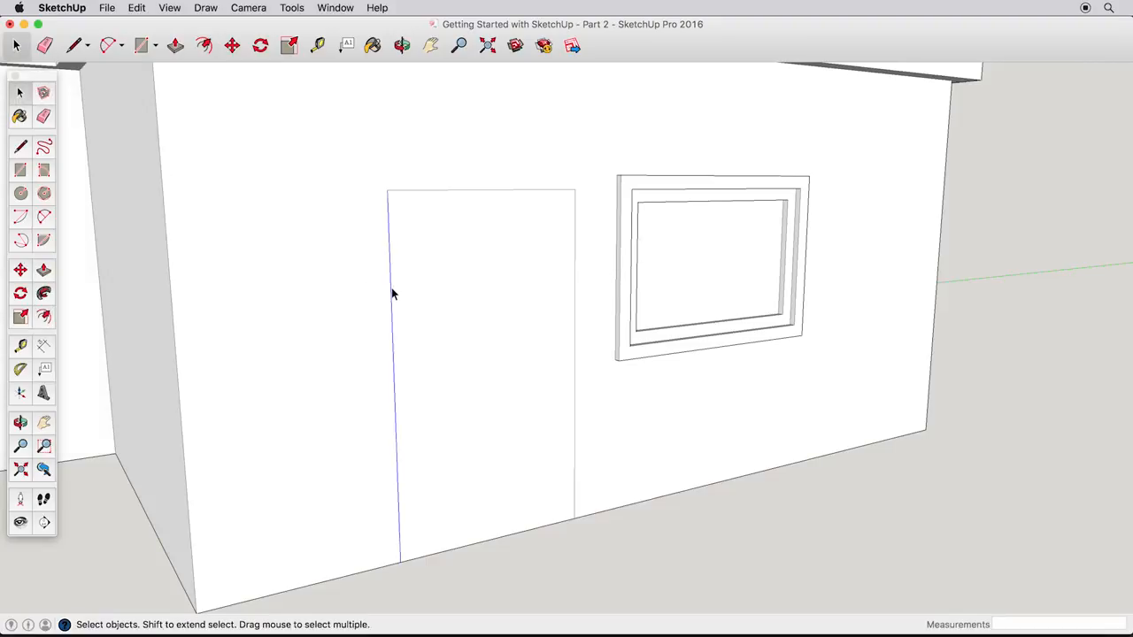
pyautogui.keyDown('shift'); pyautogui.click(458, 190); pyautogui.keyUp('shift')
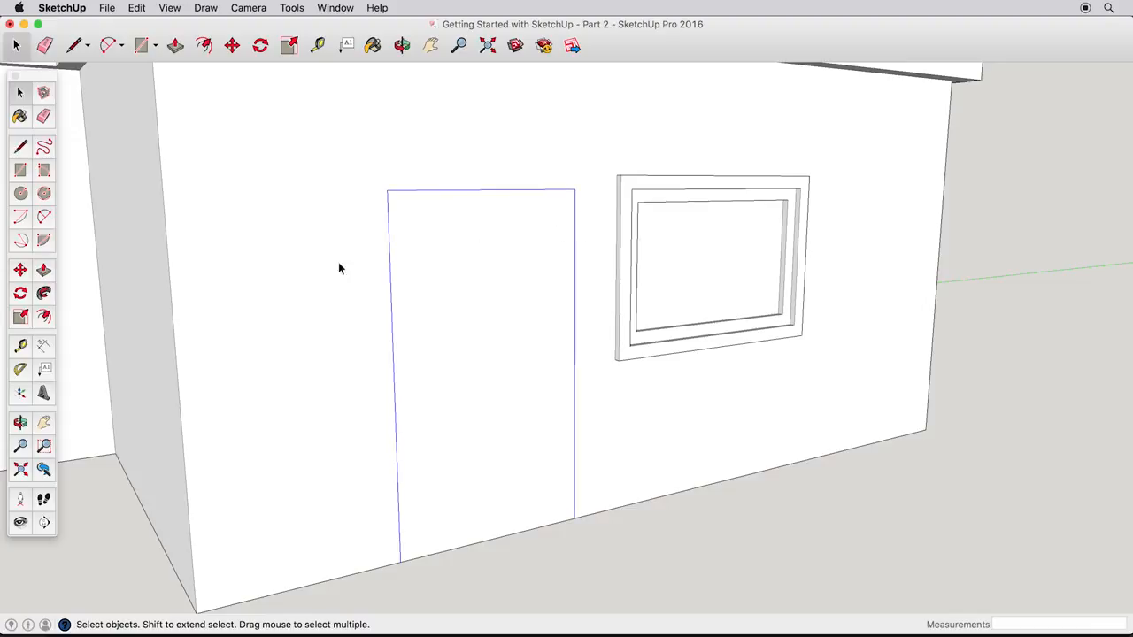
pyautogui.click(44, 318)
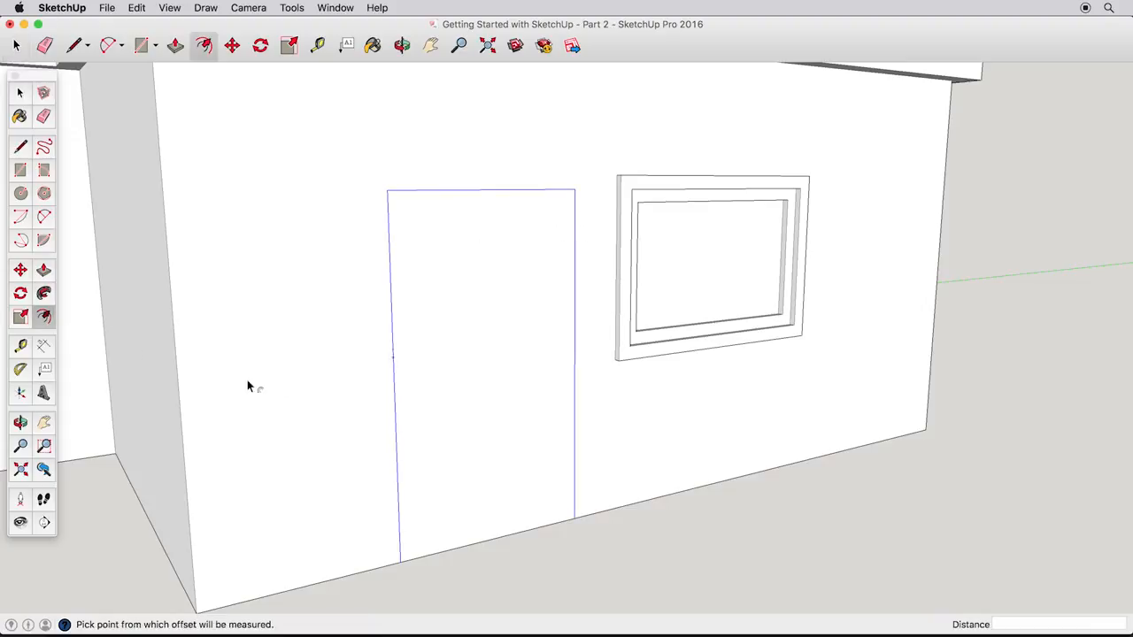
pyautogui.click(395, 412)
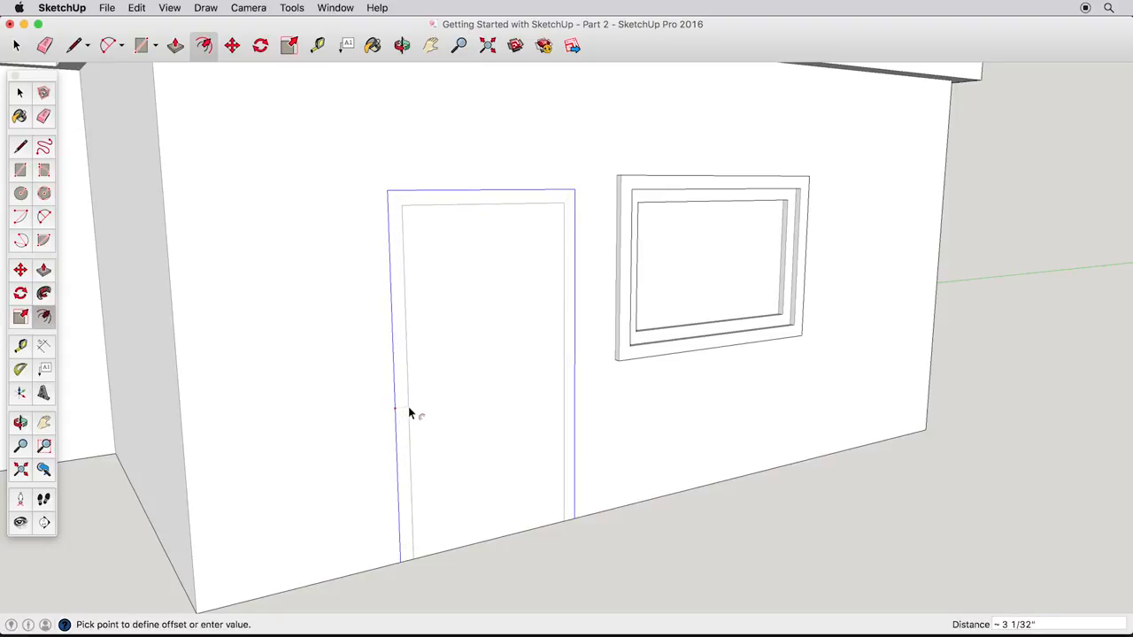
pyautogui.press('Escape')
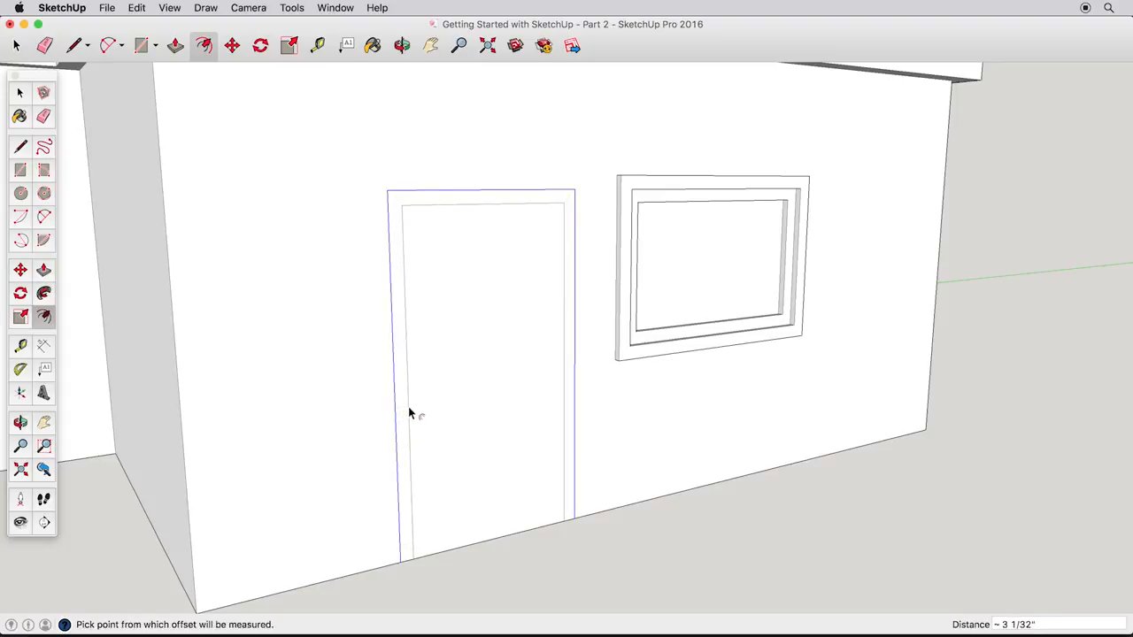
# Step: Push/Pull the door trim so it projects from the wall, finishing with an inward adjustment of about 45/64"
pyautogui.click(43, 270)
pyautogui.doubleClick(401, 308)
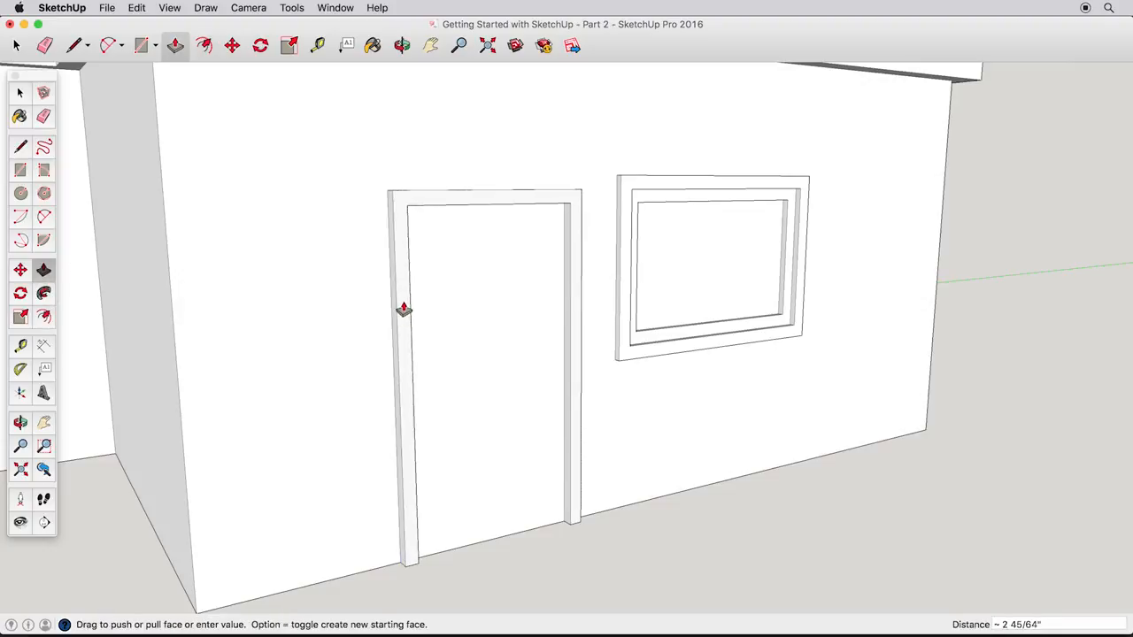
pyautogui.moveTo(387, 398); pyautogui.dragTo(488, 392, button='middle')
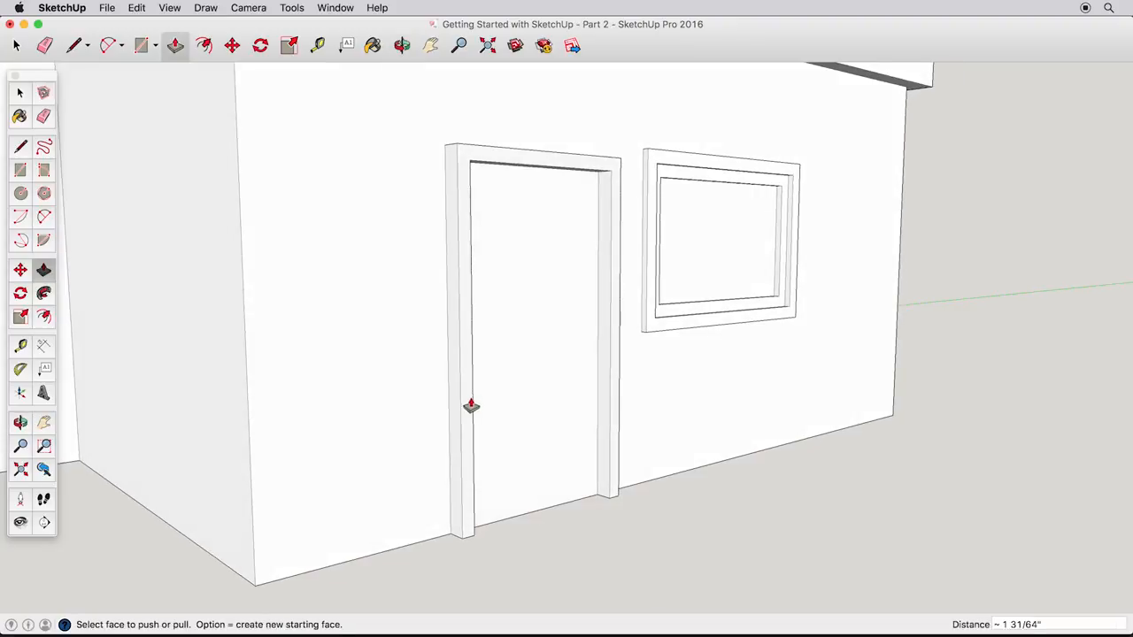
pyautogui.click(466, 405)
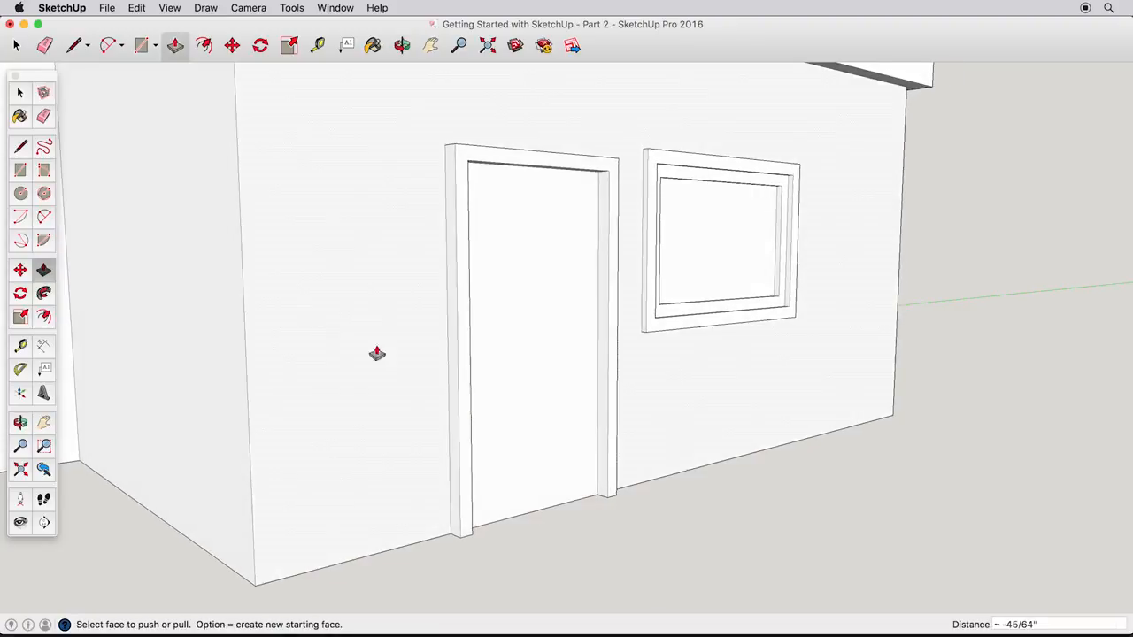
# Step: Draw a line about 3 31/64" long across the outer side face of the door trim near its base
pyautogui.click(22, 145)
pyautogui.moveTo(444, 472)
pyautogui.mouseDown(button='middle')
pyautogui.moveTo(480, 434)
pyautogui.moveTo(539, 425)
pyautogui.mouseUp(button='middle')
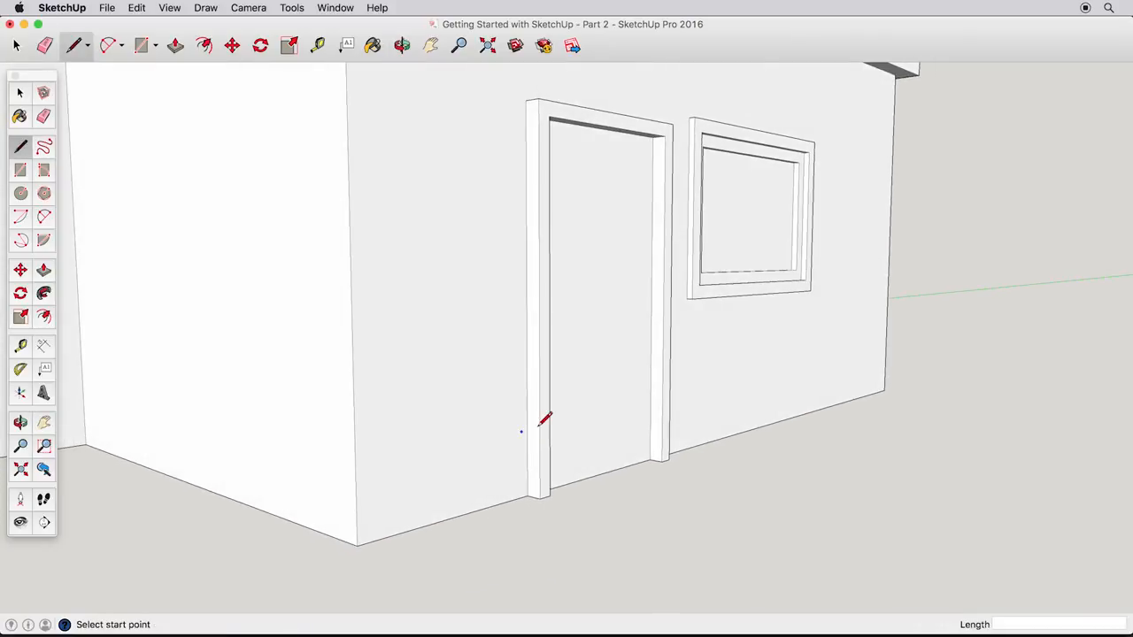
pyautogui.scroll(1, 537, 425)
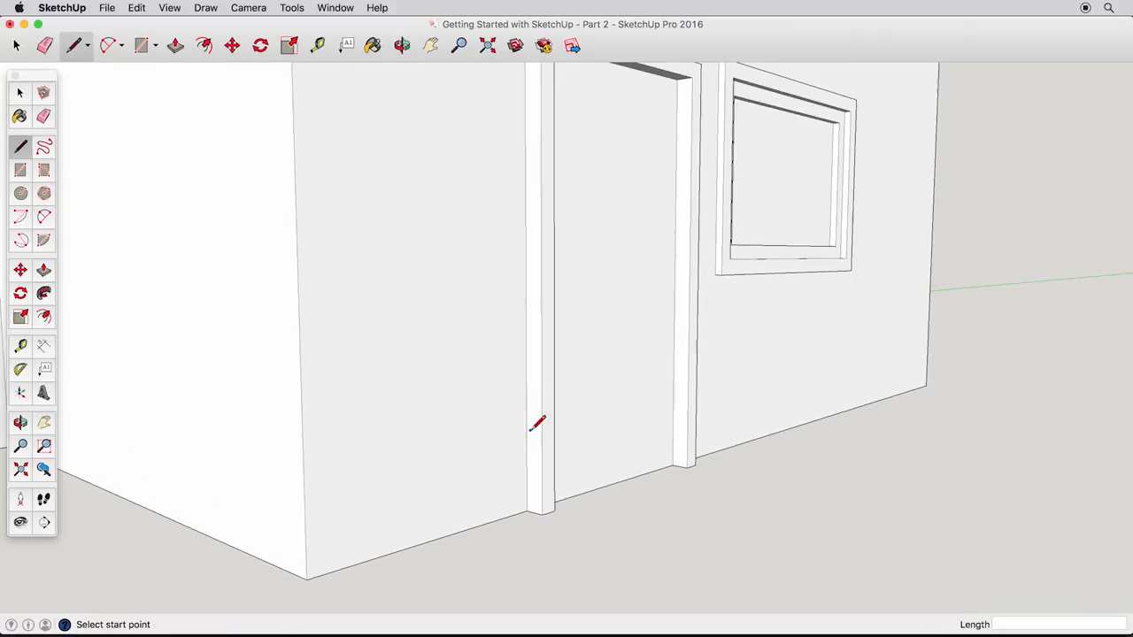
pyautogui.click(542, 428)
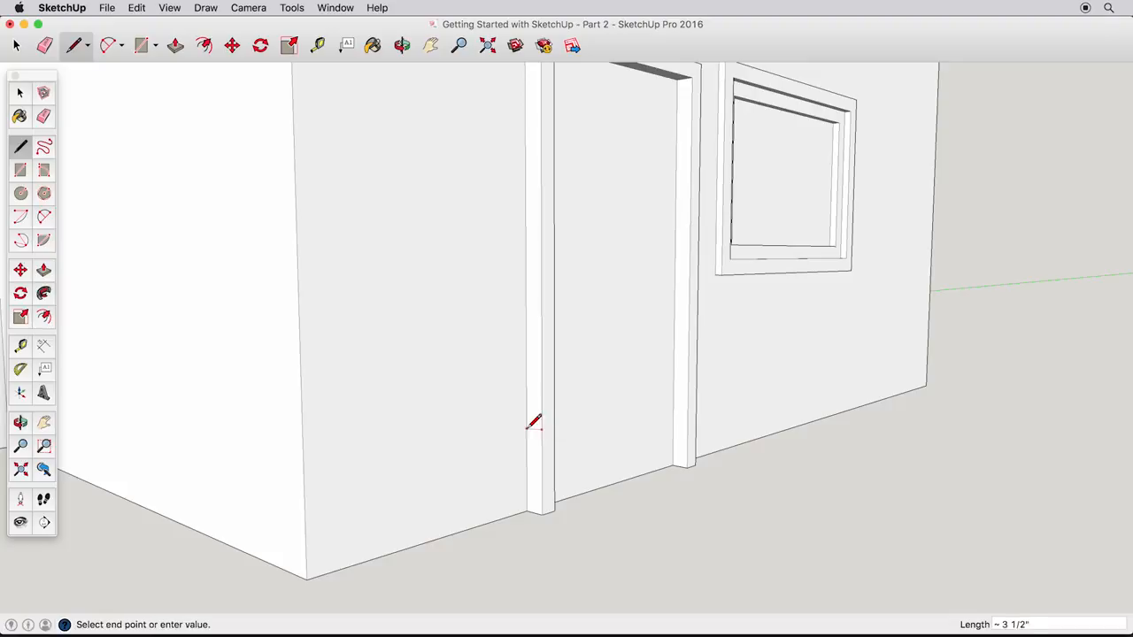
pyautogui.click(529, 426)
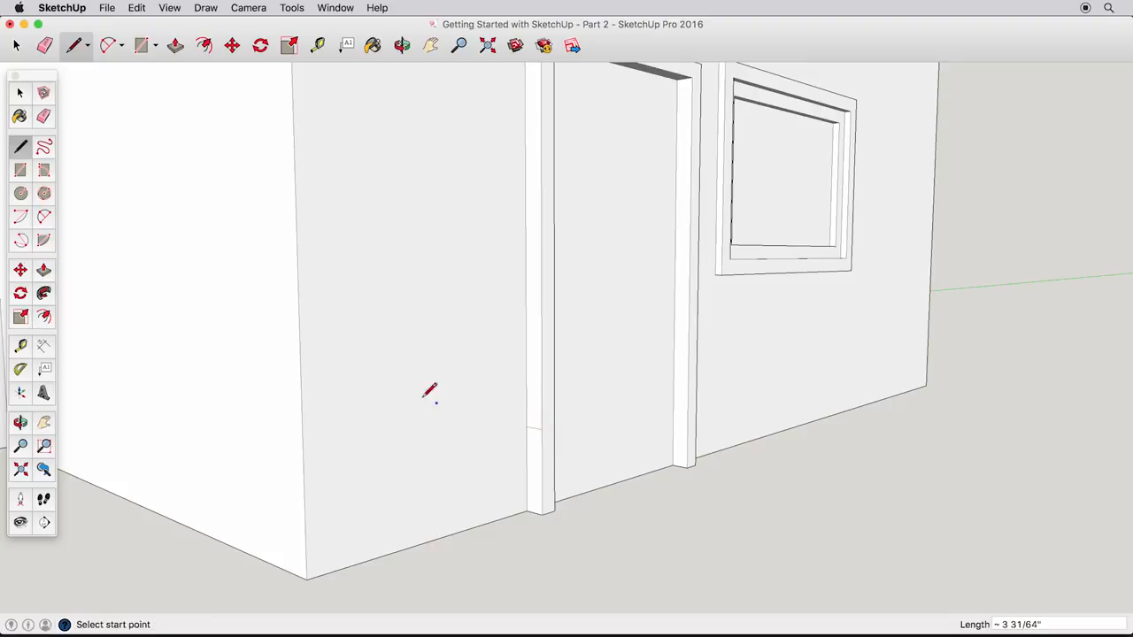
# Step: Try to Push/Pull the lower segment of the door trim's side face along the wall to the house corner
pyautogui.click(51, 272)
pyautogui.moveTo(480, 476); pyautogui.dragTo(625, 410, button='middle')
pyautogui.click(625, 410)
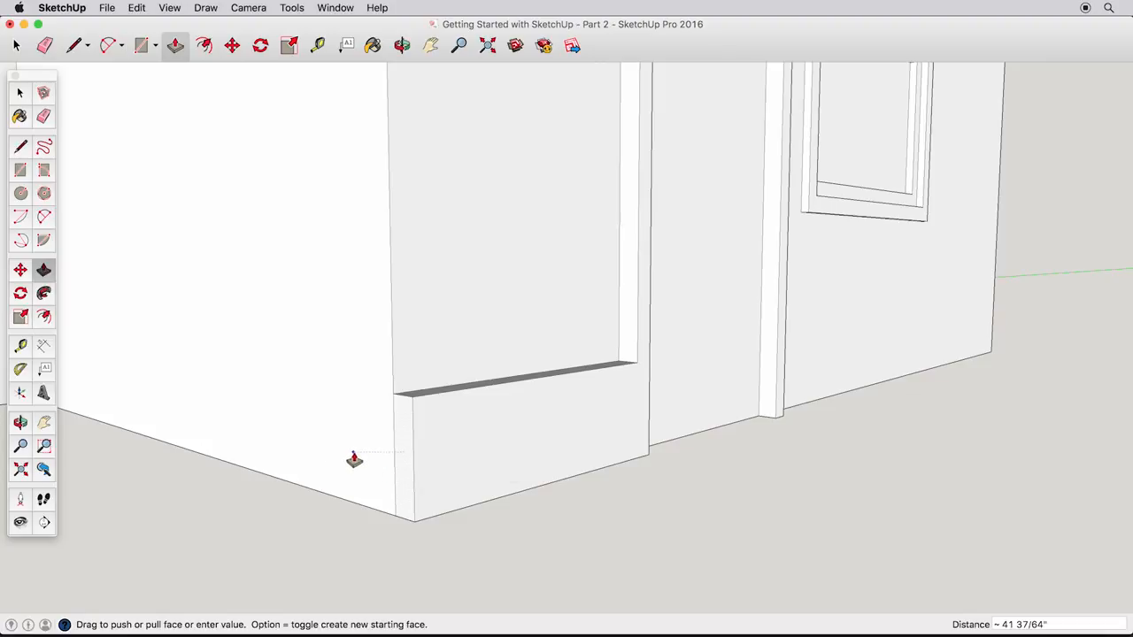
pyautogui.press('Escape')
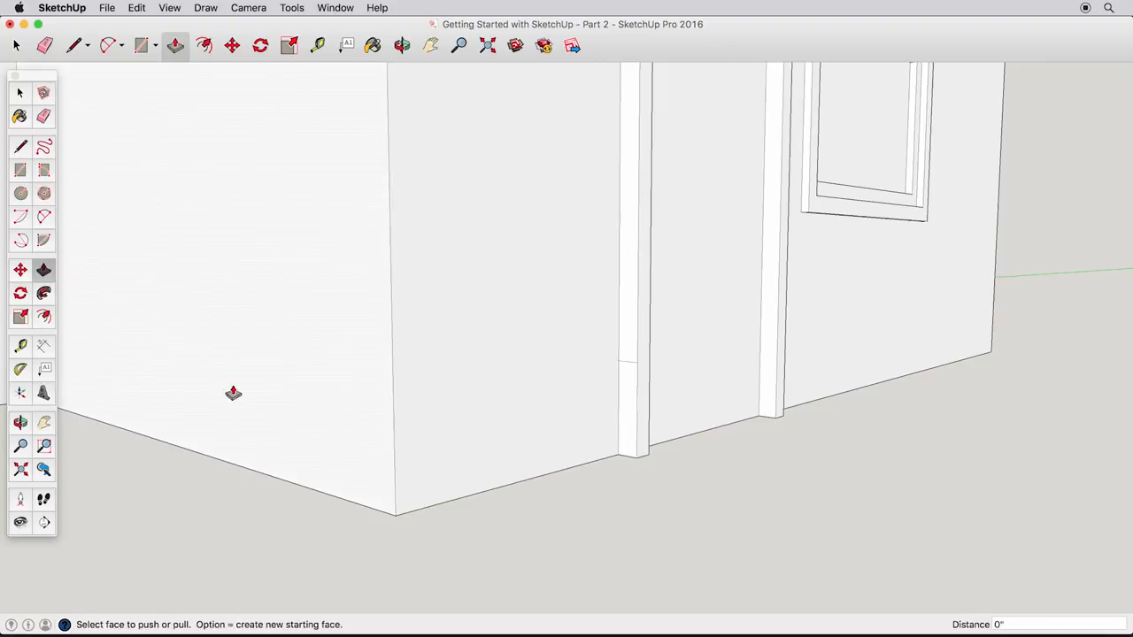
# Step: Try to extrude the lower door trim segment around the wall corner with Follow Me, and undo that extrusion
pyautogui.click(43, 295)
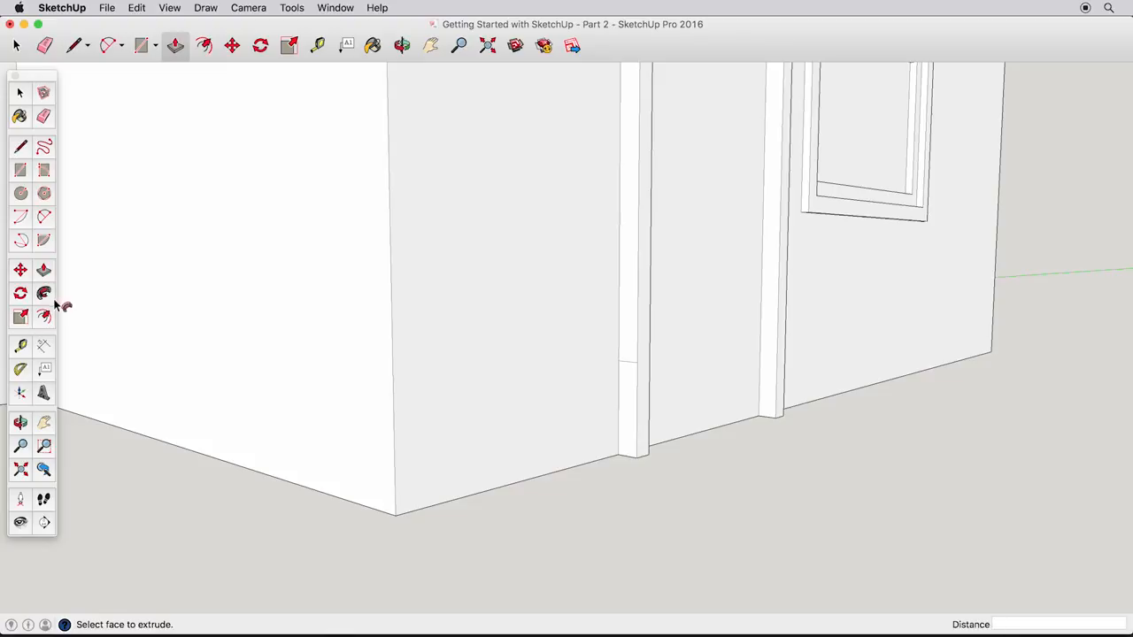
pyautogui.moveTo(328, 397); pyautogui.dragTo(550, 388, button='middle')
pyautogui.scroll(1, 550, 388)
pyautogui.scroll(-3, 550, 387)
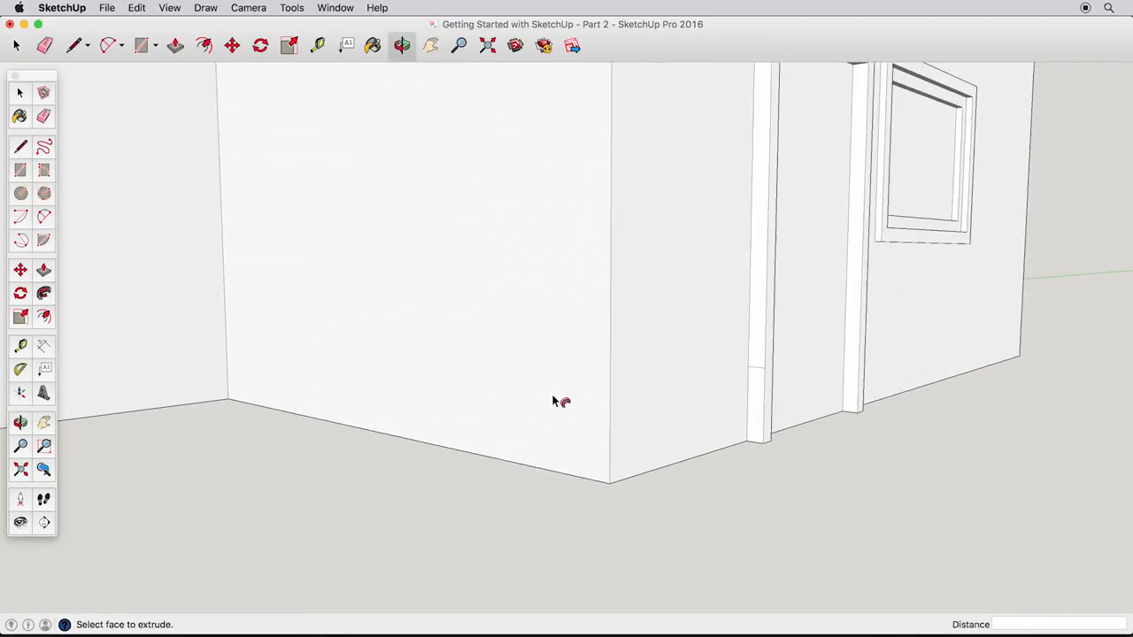
pyautogui.click(755, 412)
pyautogui.moveTo(644, 475); pyautogui.dragTo(228, 181)
pyautogui.moveTo(272, 256); pyautogui.dragTo(483, 358, button='middle')
pyautogui.scroll(3, 348, 235)
pyautogui.scroll(-4, 349, 239)
pyautogui.scroll(-1, 349, 239)
pyautogui.click(136, 7)
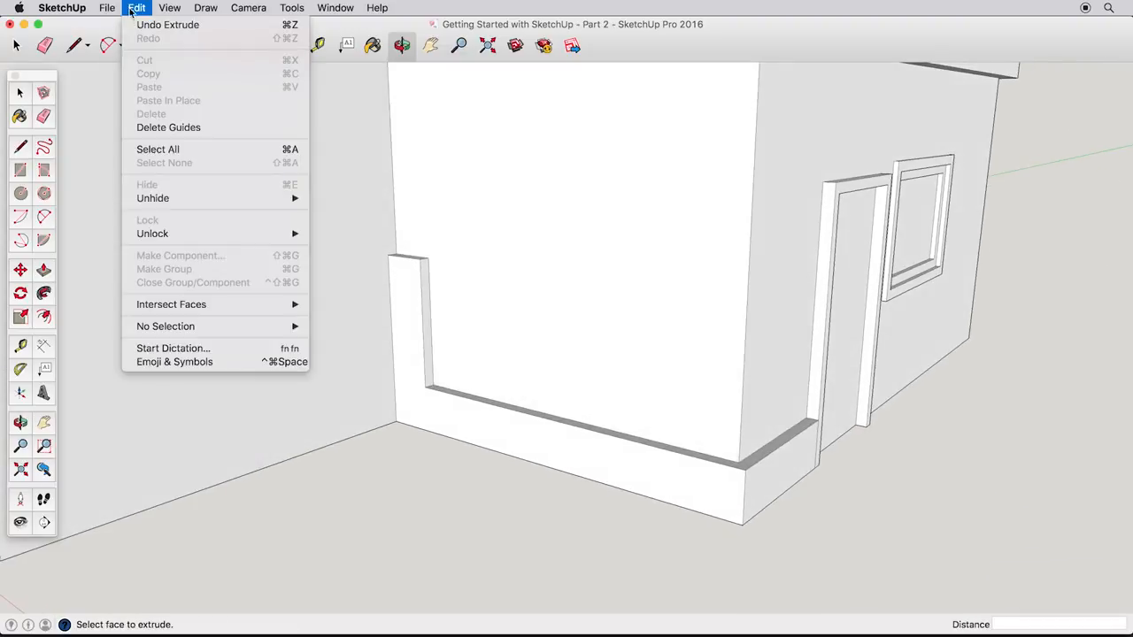
pyautogui.click(144, 18)
# Step: From beneath the house, try to extrude the lower trim segment around the base perimeter with Follow Me, and undo that extrusion
pyautogui.moveTo(404, 465); pyautogui.dragTo(453, 184, button='middle')
pyautogui.scroll(-5, 427, 427)
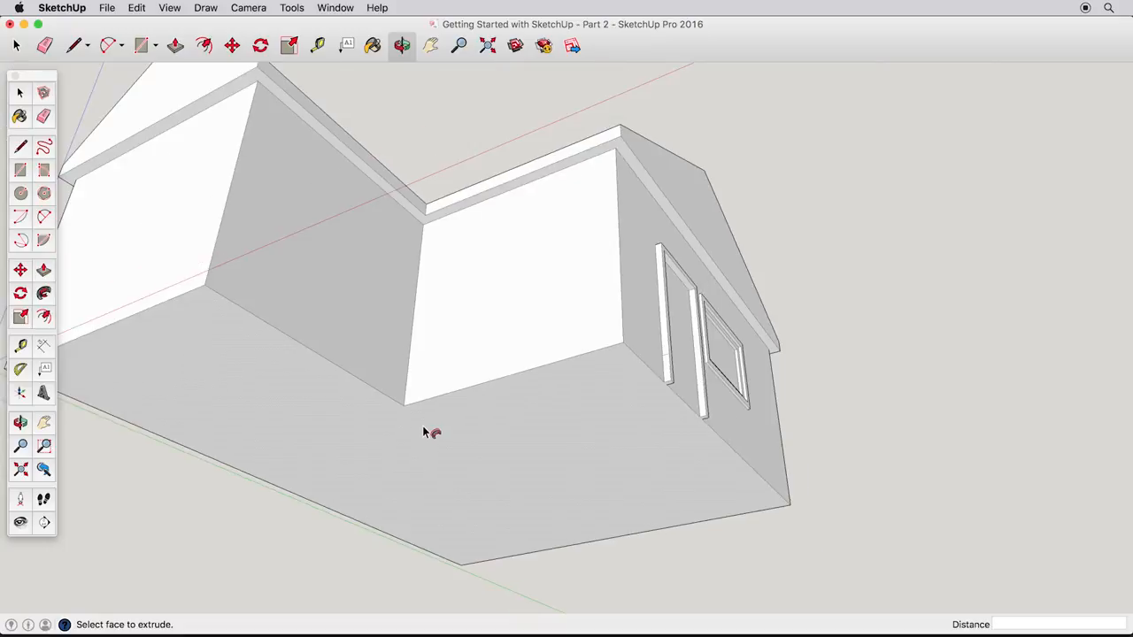
pyautogui.moveTo(422, 450); pyautogui.dragTo(676, 310, button='middle')
pyautogui.moveTo(676, 311); pyautogui.dragTo(515, 275, button='middle')
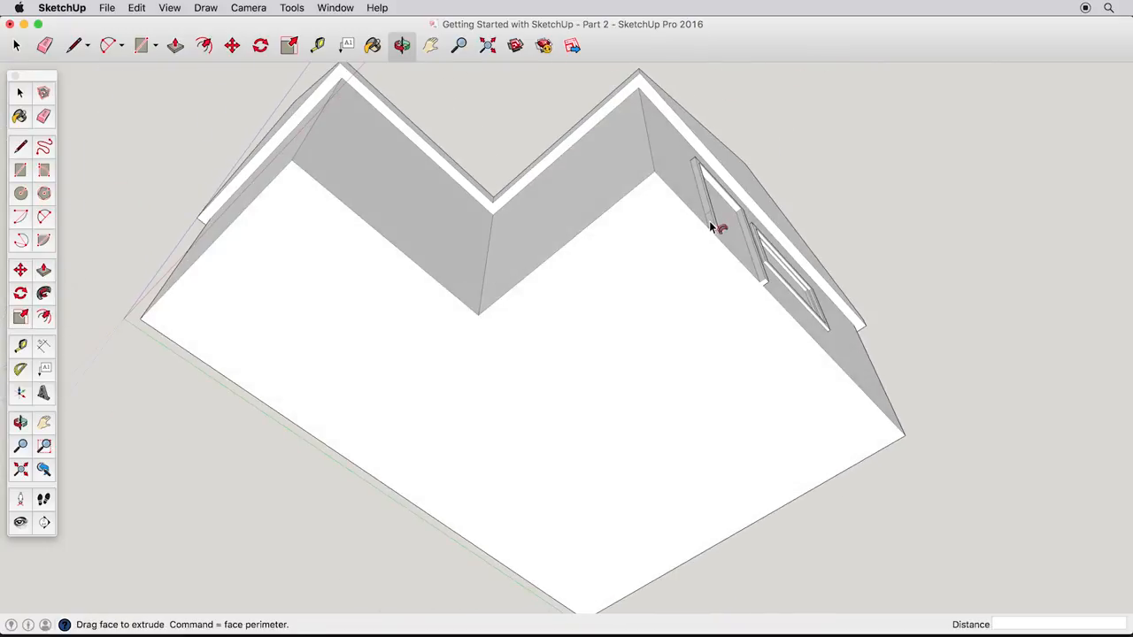
pyautogui.moveTo(697, 212); pyautogui.dragTo(760, 293)
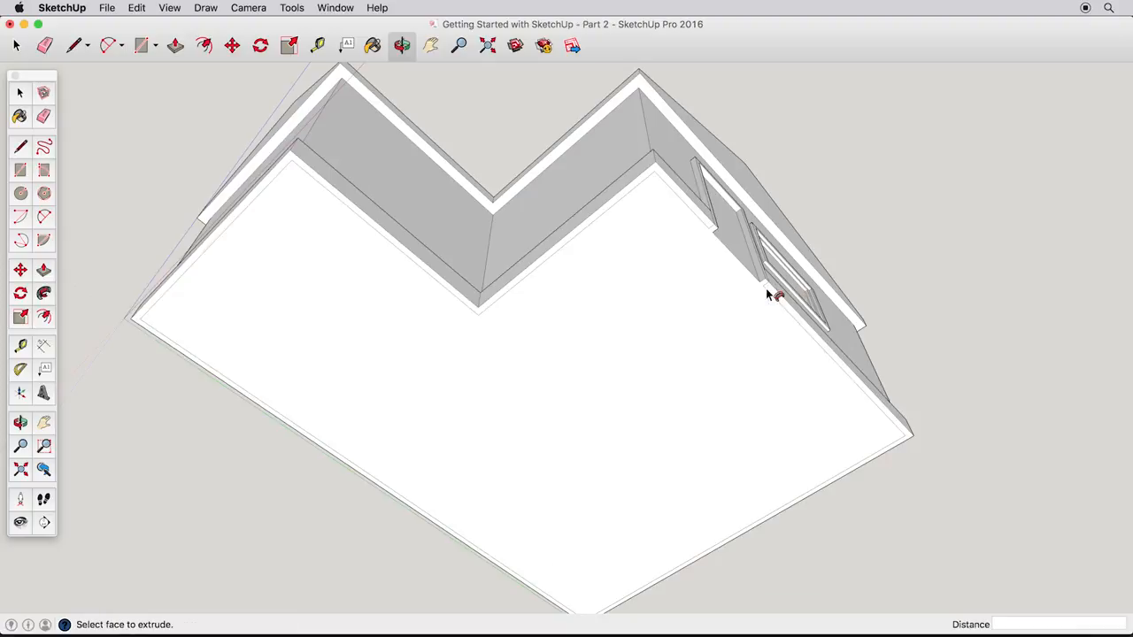
pyautogui.moveTo(766, 287); pyautogui.dragTo(612, 483, button='middle')
pyautogui.moveTo(613, 483); pyautogui.dragTo(743, 247)
pyautogui.moveTo(743, 248); pyautogui.dragTo(662, 294, button='middle')
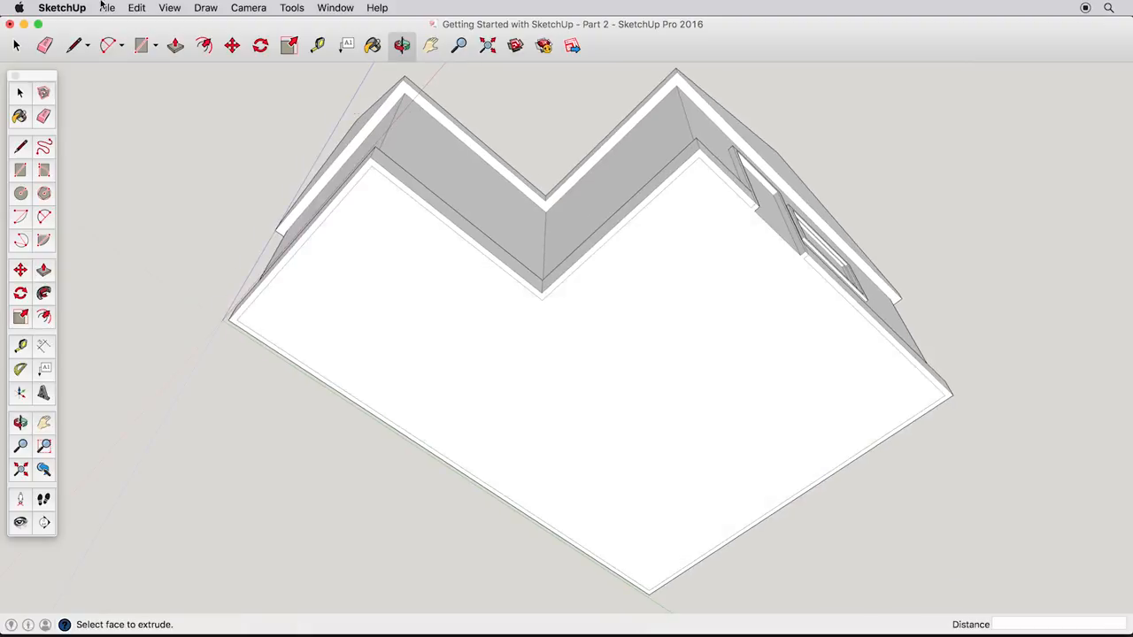
pyautogui.click(141, 7)
pyautogui.click(156, 25)
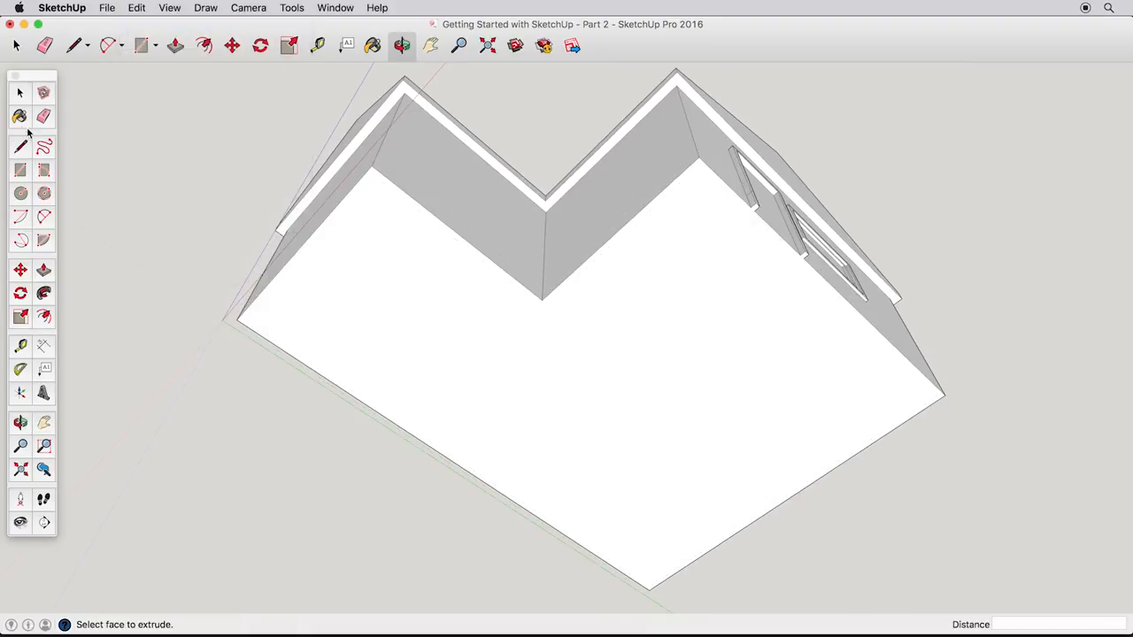
# Step: Select the house's bottom edges except at the door, and extrude the lower door trim segment along them with Follow Me
pyautogui.click(21, 94)
pyautogui.click(721, 182)
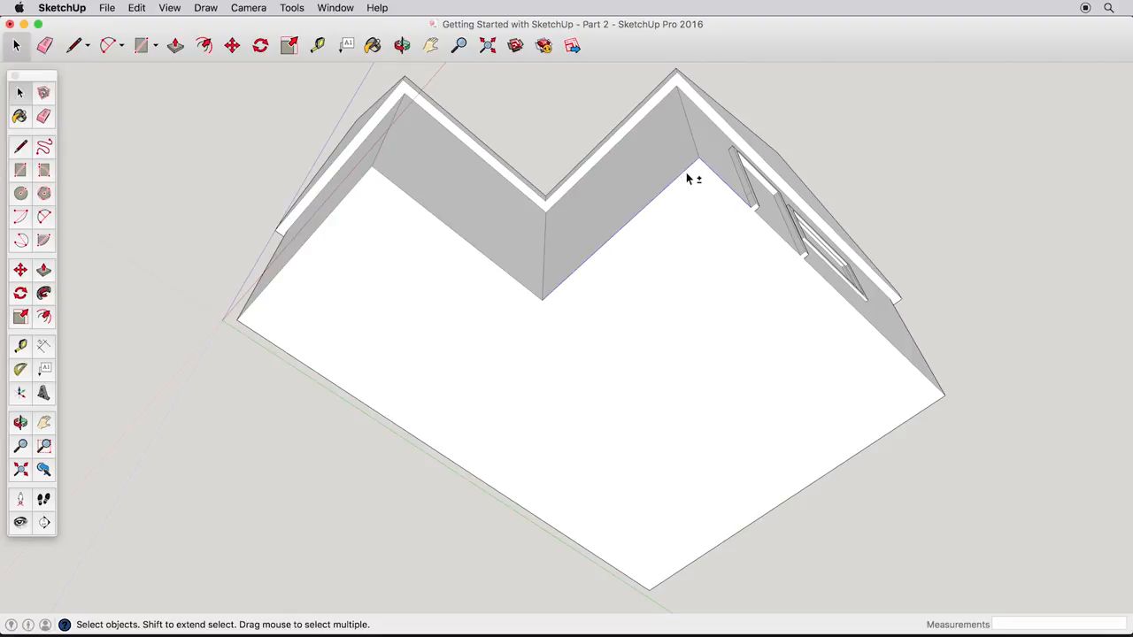
pyautogui.keyDown('shift'); pyautogui.click(473, 246); pyautogui.keyUp('shift')
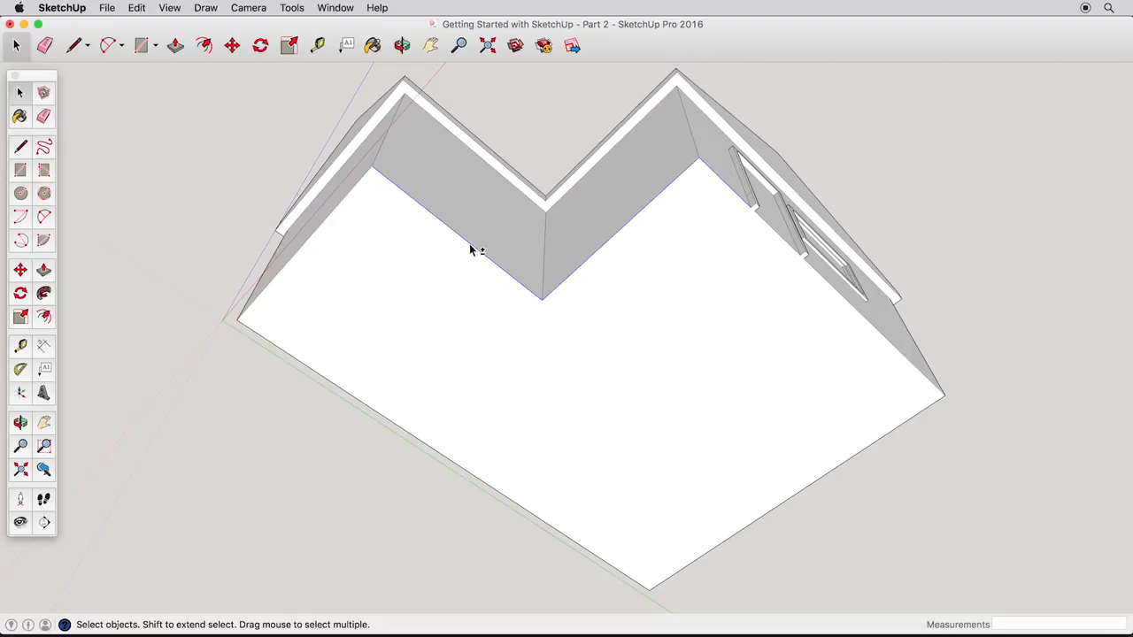
pyautogui.keyDown('shift'); pyautogui.click(353, 186); pyautogui.keyUp('shift')
pyautogui.keyDown('shift'); pyautogui.click(818, 479); pyautogui.keyUp('shift')
pyautogui.keyDown('shift'); pyautogui.click(818, 462); pyautogui.keyUp('shift')
pyautogui.keyDown('shift'); pyautogui.click(893, 350); pyautogui.keyUp('shift')
pyautogui.click(44, 296)
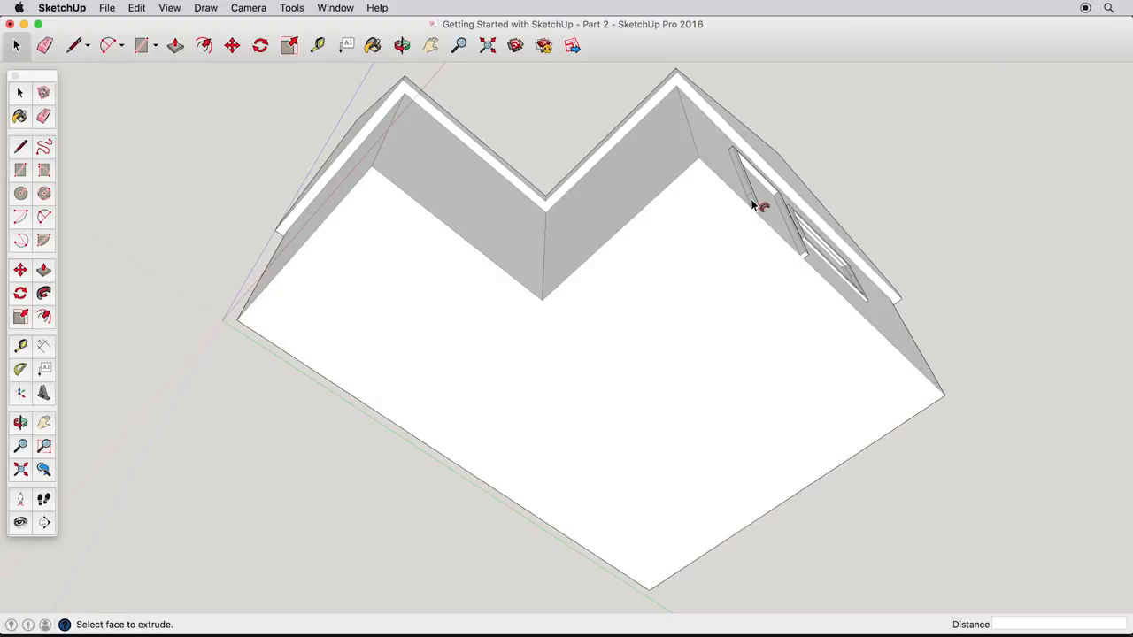
pyautogui.moveTo(751, 203); pyautogui.dragTo(614, 475, button='middle')
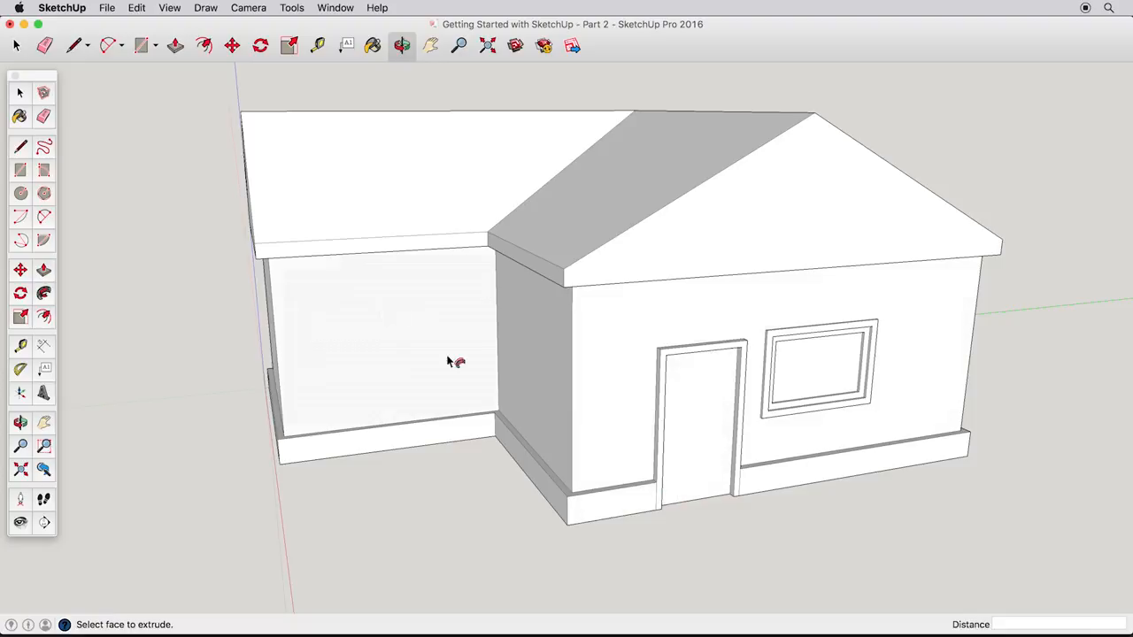
# Step: Draw two lines on the gable face parallel to the roof slopes, meeting directly below the peak and ending on the bottom edge
pyautogui.click(20, 92)
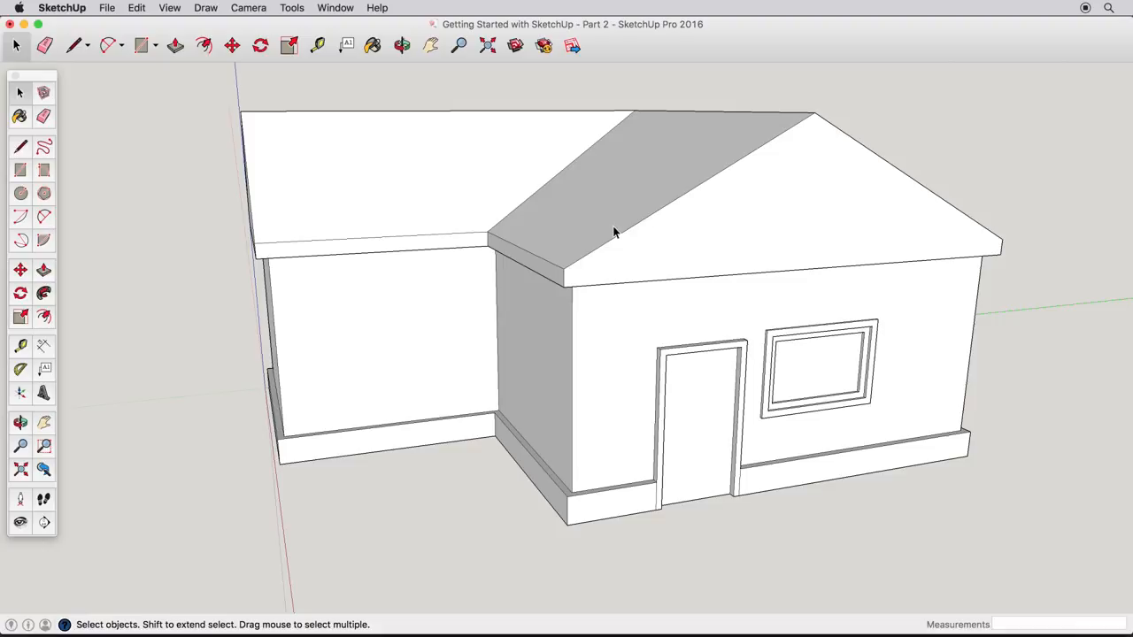
pyautogui.click(20, 146)
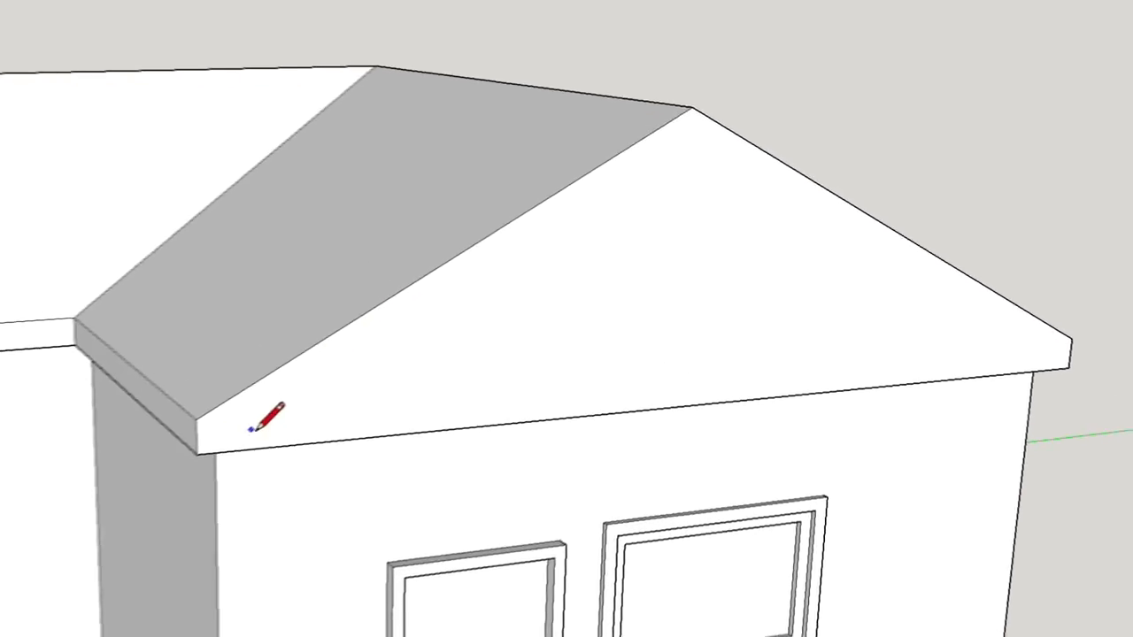
pyautogui.click(222, 461)
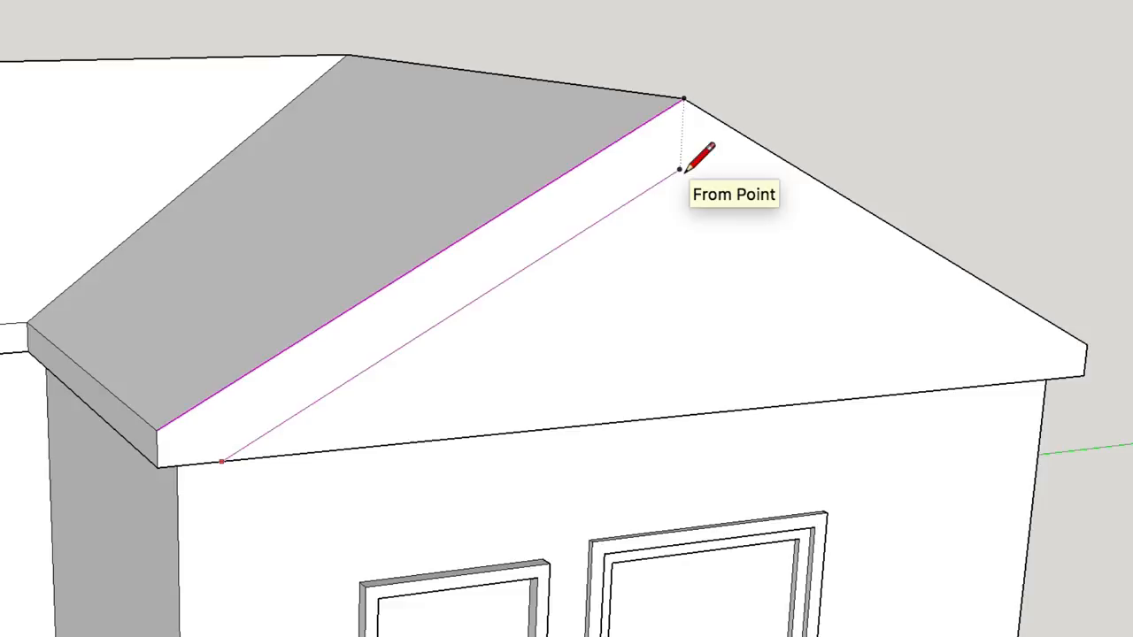
pyautogui.click(680, 168)
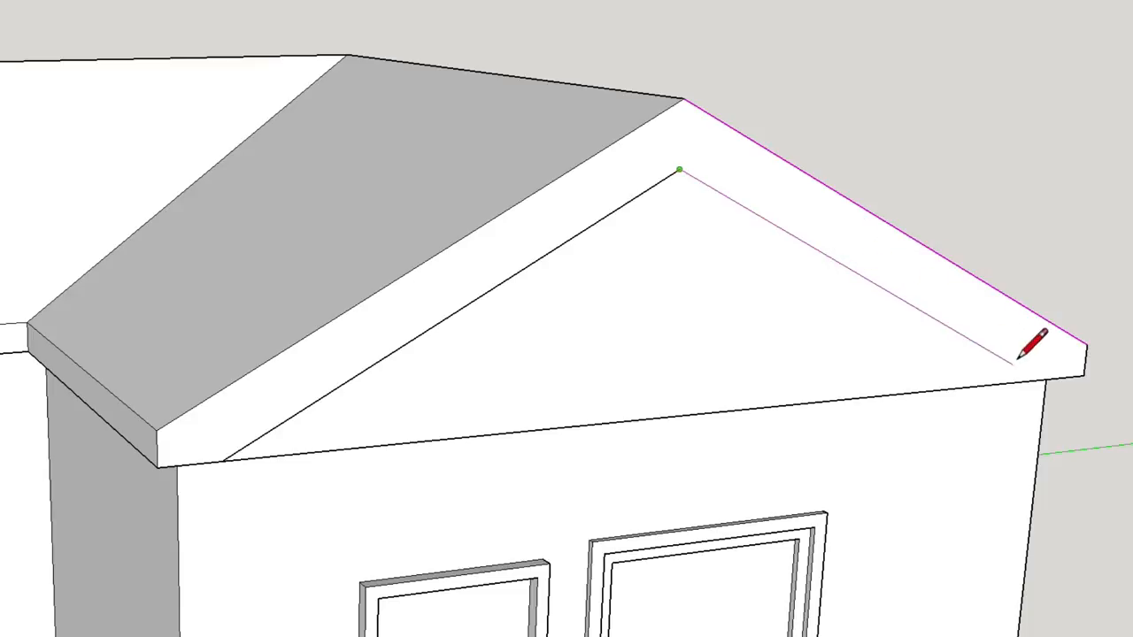
pyautogui.click(1041, 377)
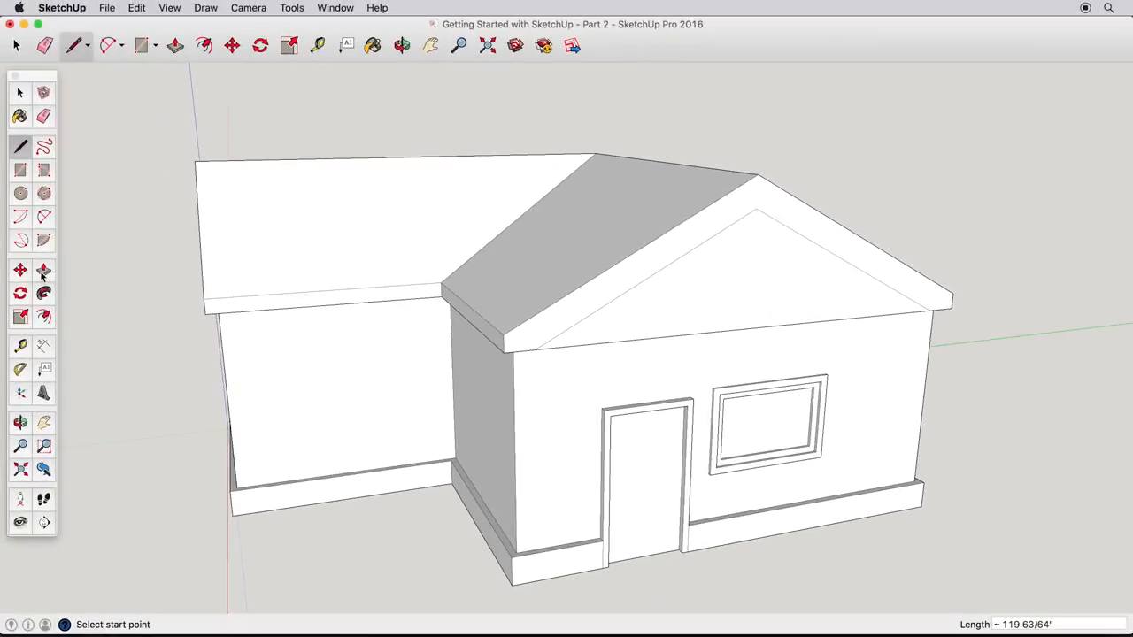
# Step: Push the inner gable triangle back to the wall plane and erase the edge between the triangle and the wall
pyautogui.click(43, 269)
pyautogui.click(746, 316)
pyautogui.click(739, 356)
pyautogui.press('e')
pyautogui.click(746, 326)
pyautogui.moveTo(746, 327)
pyautogui.mouseDown(button='middle')
pyautogui.moveTo(690, 257)
pyautogui.moveTo(809, 253)
pyautogui.mouseUp(button='middle')
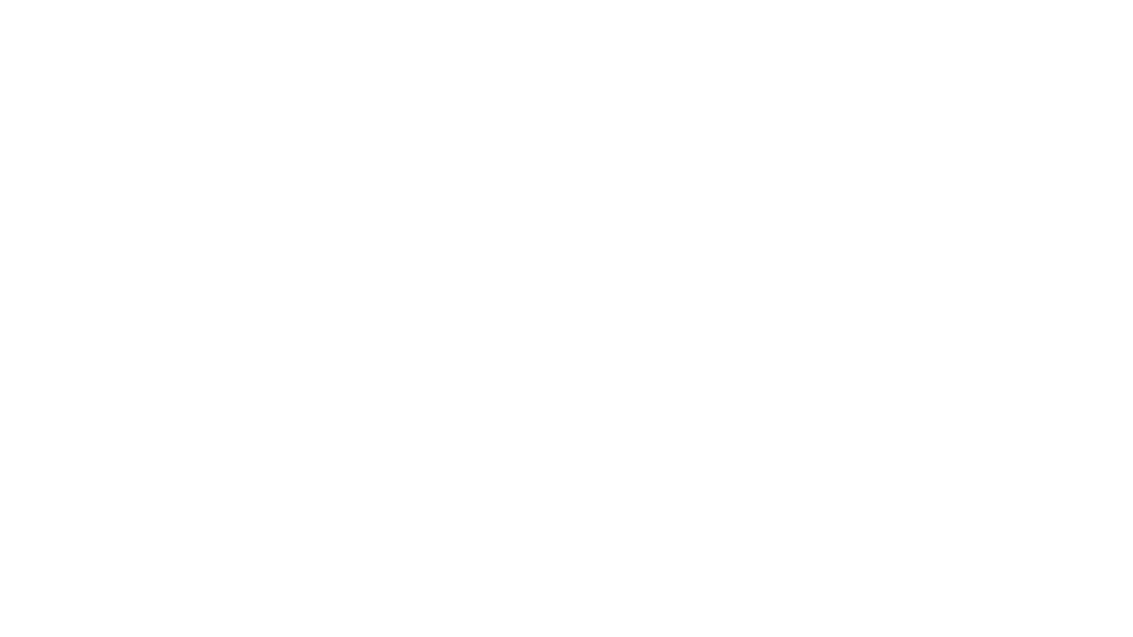